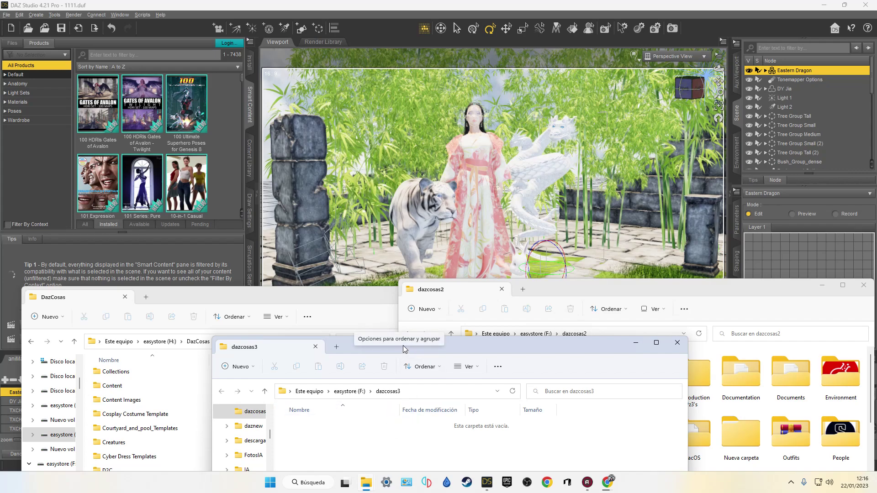
Step: Arrange the folder windows and open the kitana for genesis 8 and 81 female folder inside dazcosas2 > descom
{"action": "left_click_drag", "start_coordinate": [364, 353], "coordinate": [283, 379]}
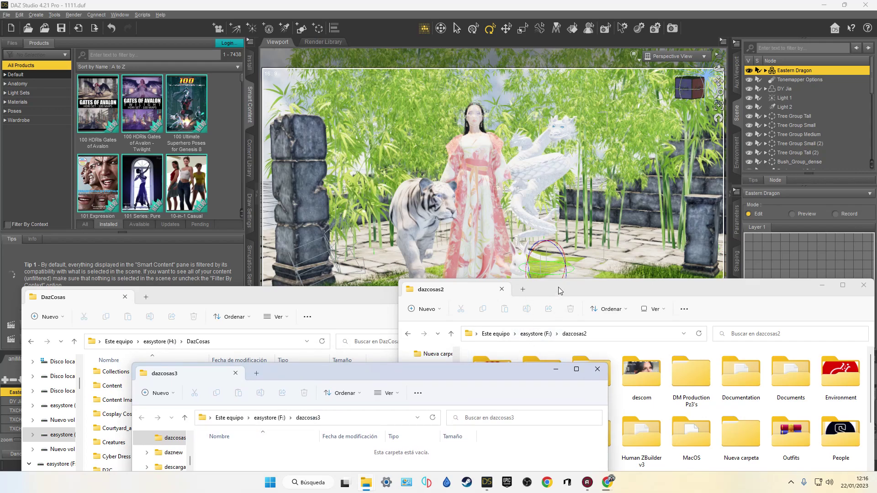
{"action": "left_click", "coordinate": [559, 290]}
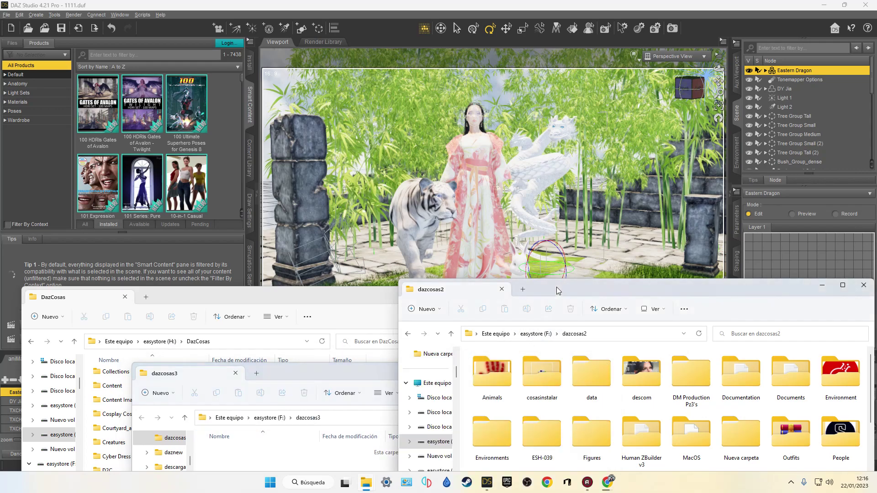
{"action": "double_click", "coordinate": [631, 368]}
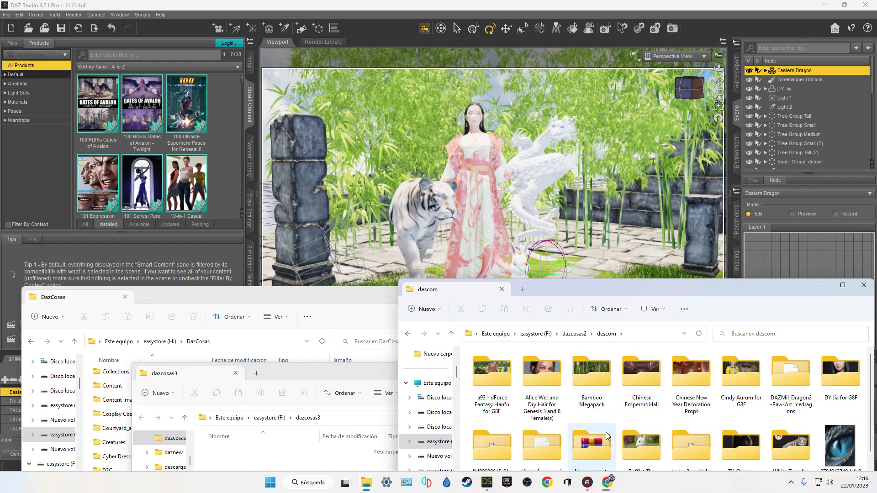
{"action": "left_click_drag", "start_coordinate": [602, 289], "coordinate": [594, 218]}
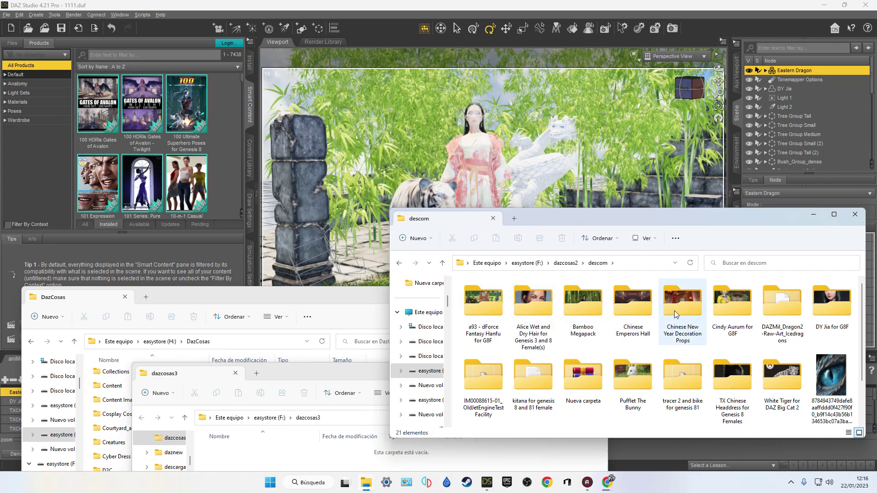
{"action": "double_click", "coordinate": [530, 375]}
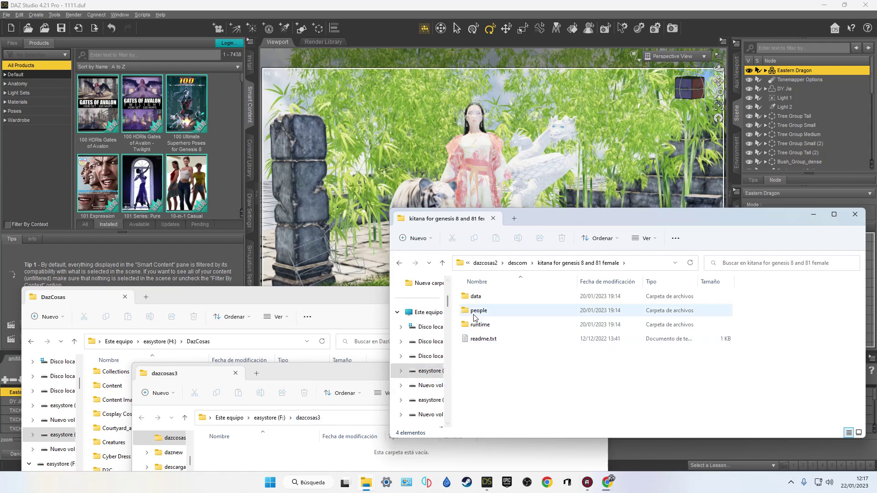
Step: Copy the data, people and runtime folders from the kitana folder into the dazcosas3 folder on F:
{"action": "left_click_drag", "start_coordinate": [459, 297], "coordinate": [490, 325]}
{"action": "right_click", "coordinate": [490, 325]}
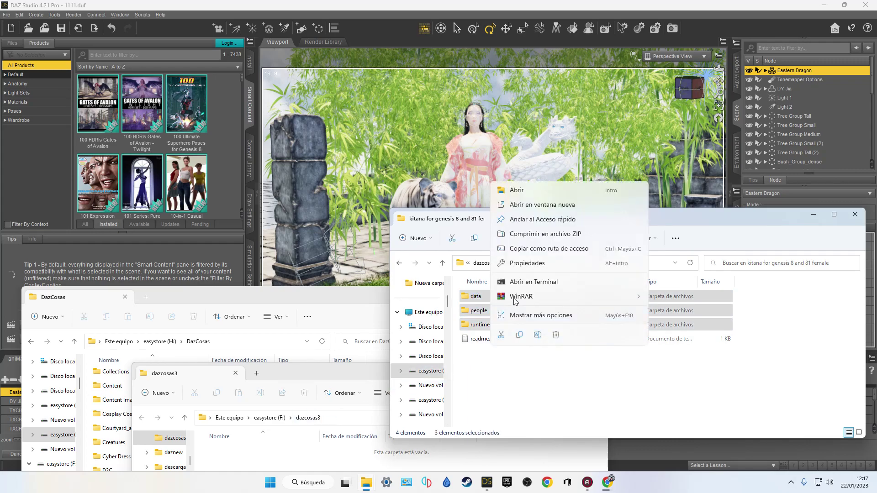
{"action": "key", "text": "Escape"}
{"action": "right_click", "coordinate": [255, 456]}
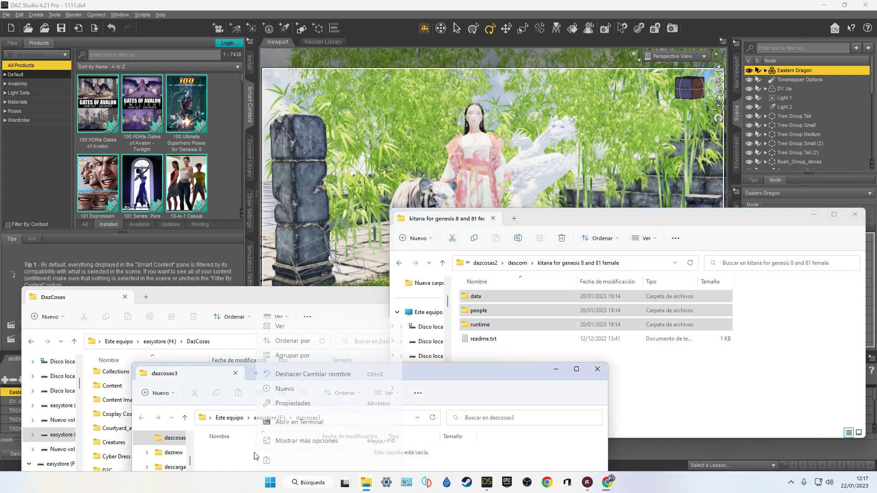
{"action": "left_click", "coordinate": [266, 461]}
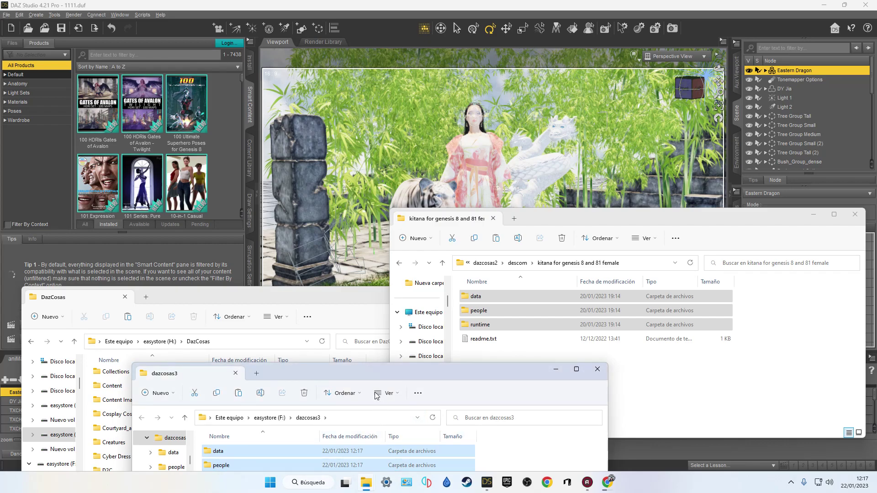
Step: Switch to DAZ Studio and open the Content Directory Manager from the content preferences
{"action": "left_click", "coordinate": [21, 14]}
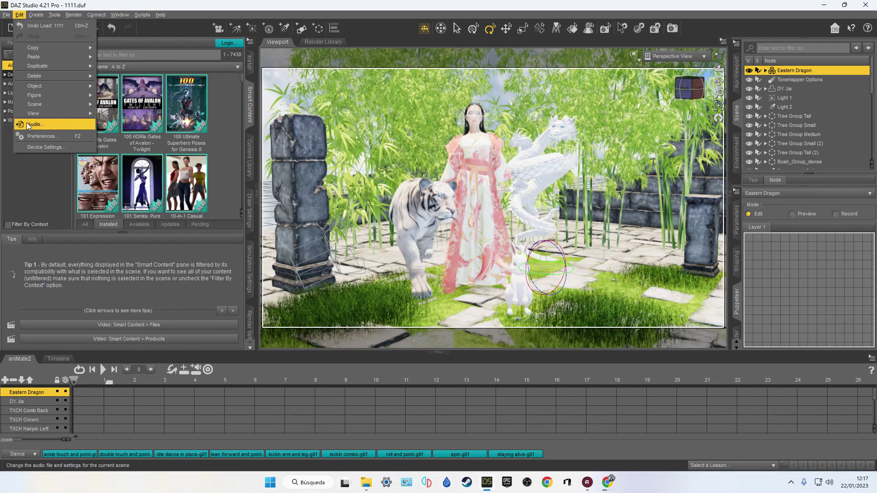
{"action": "left_click", "coordinate": [38, 136]}
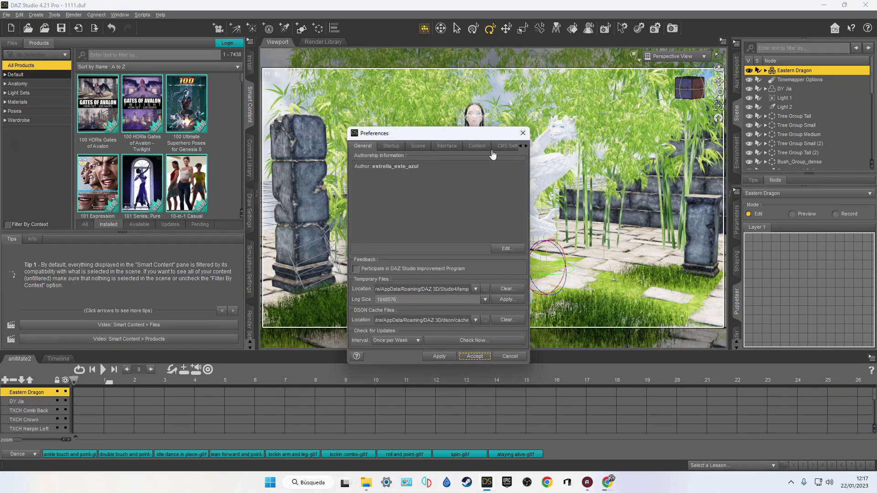
{"action": "left_click", "coordinate": [476, 147]}
{"action": "left_click", "coordinate": [429, 325]}
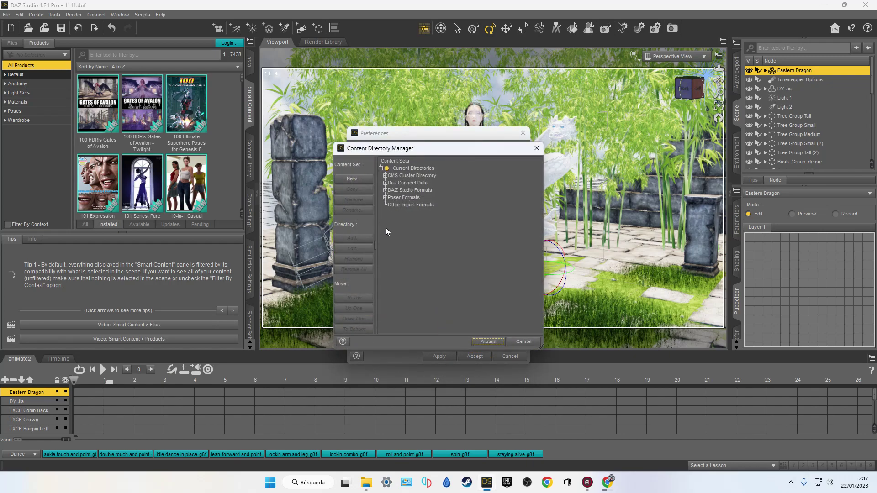
Step: Add F:/dazcosas3 to the DAZ Studio Formats directories, accept the preferences, and list all products in Smart Content
{"action": "left_click", "coordinate": [385, 190]}
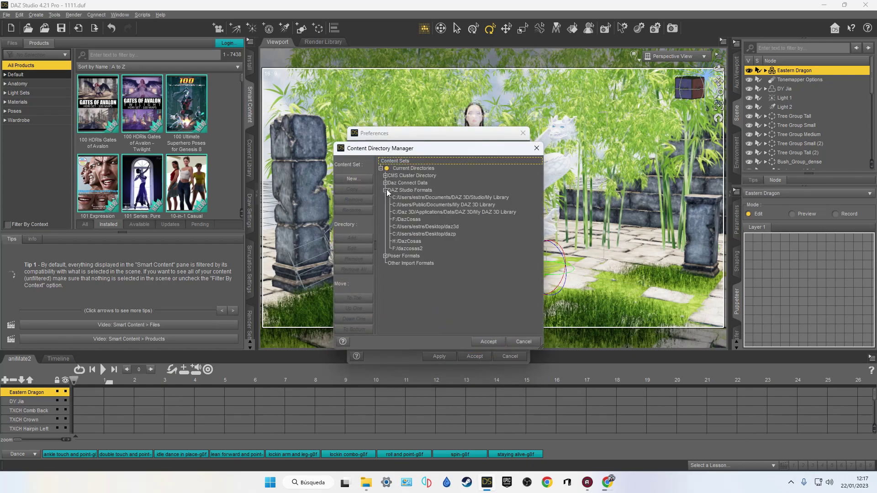
{"action": "left_click", "coordinate": [418, 191]}
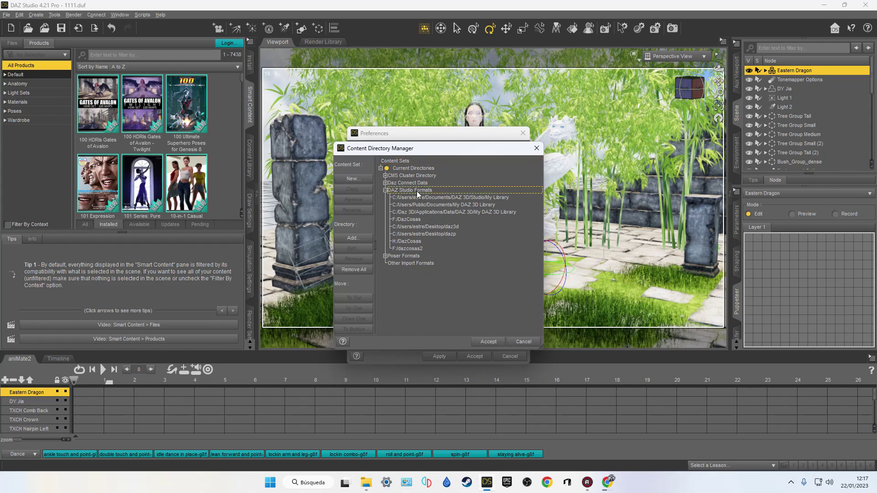
{"action": "left_click", "coordinate": [364, 238]}
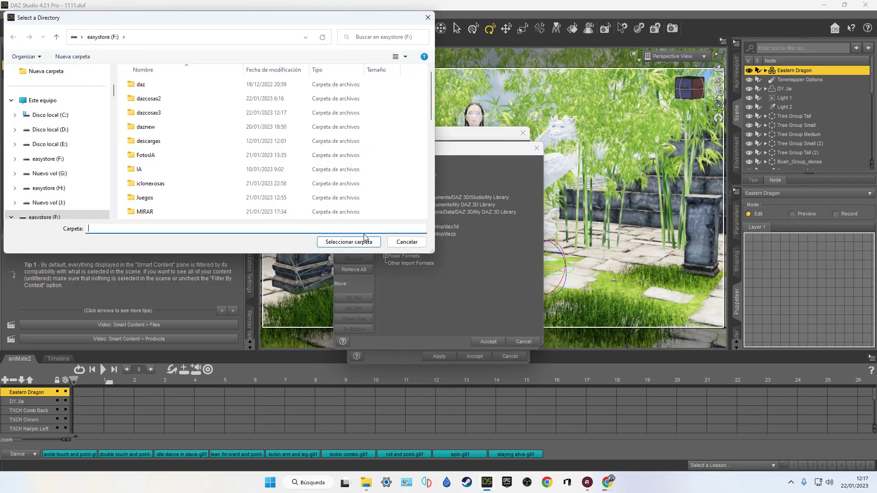
{"action": "left_click", "coordinate": [161, 114]}
{"action": "double_click", "coordinate": [160, 115]}
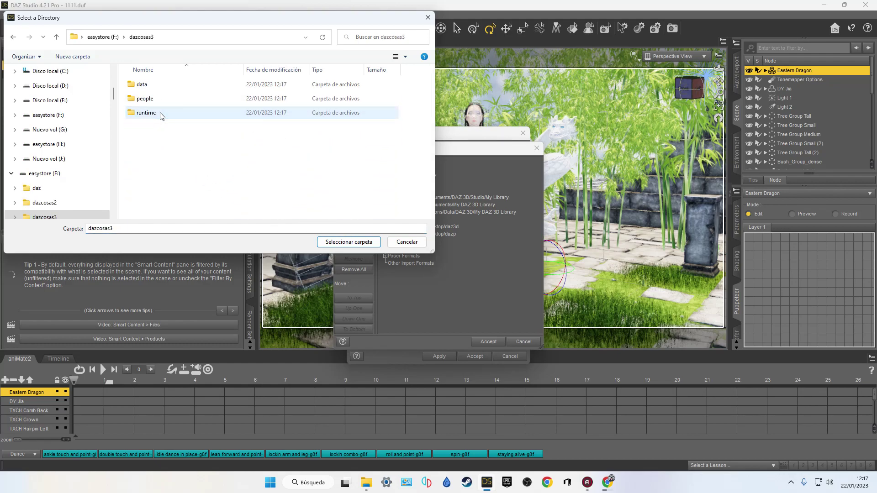
{"action": "left_click", "coordinate": [347, 242]}
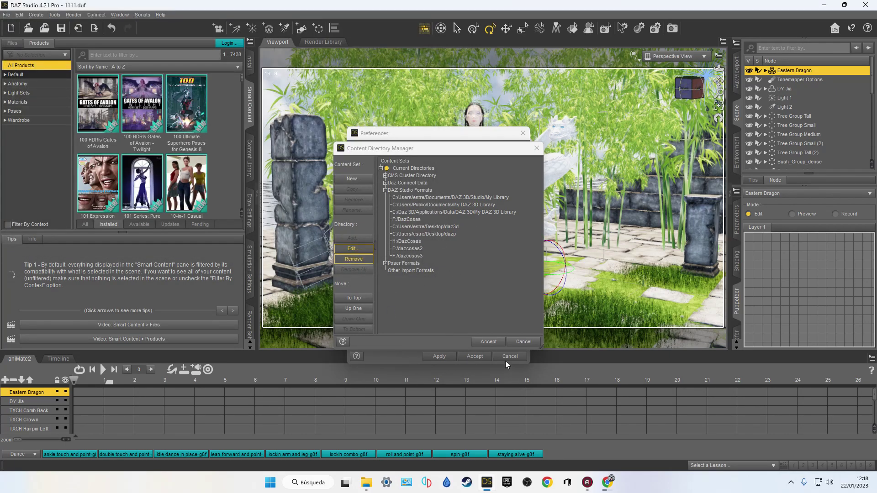
{"action": "left_click", "coordinate": [489, 343]}
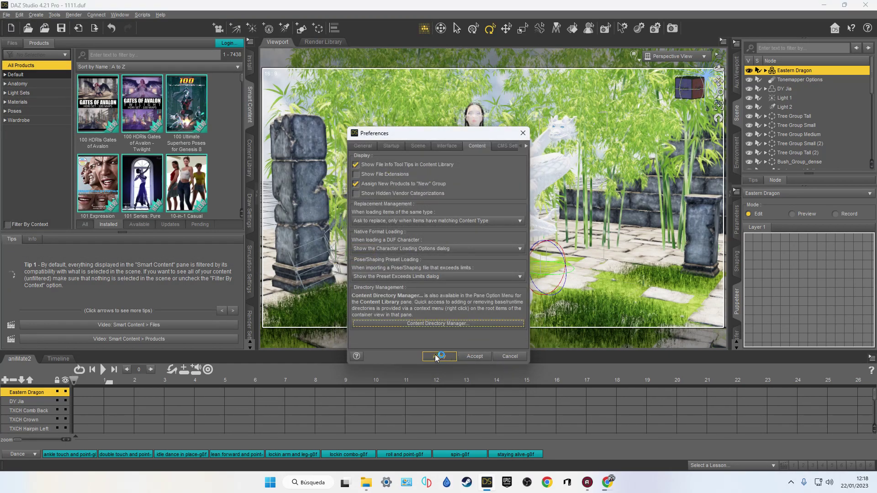
{"action": "left_click", "coordinate": [475, 357]}
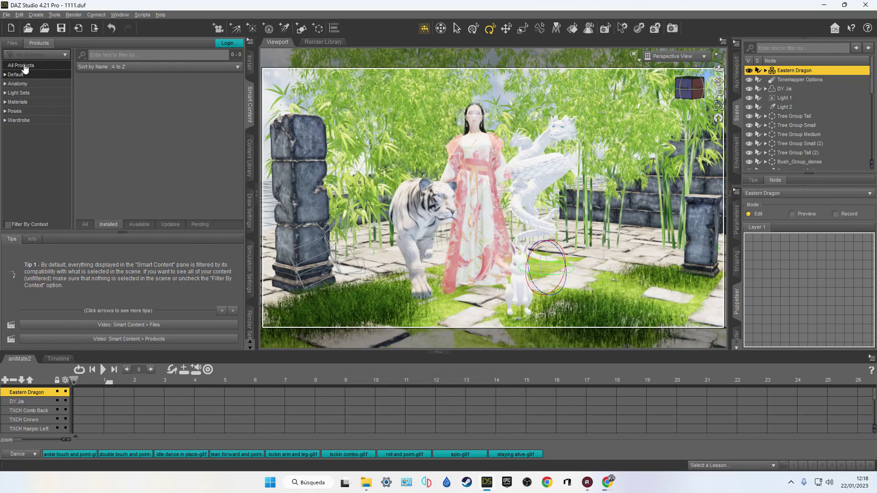
{"action": "left_click", "coordinate": [24, 66]}
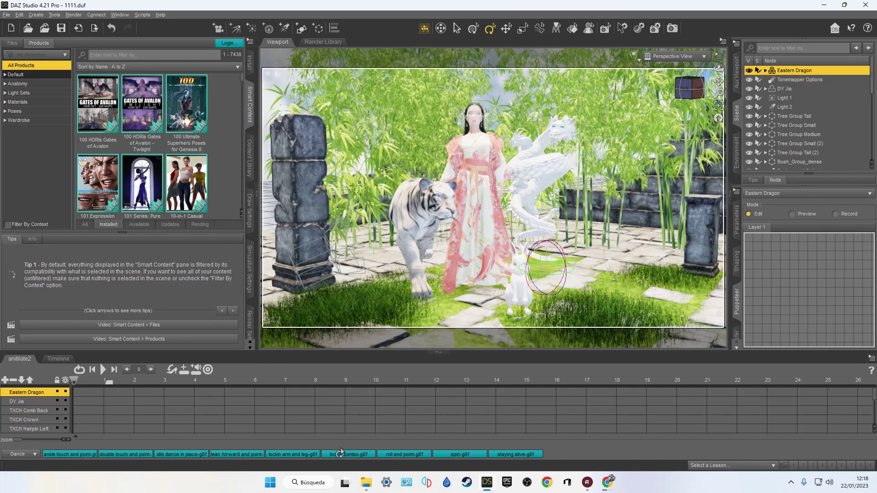
Step: Switch to File Explorer and examine the Kitana files in dazcosas3 > people > Sonne > Mortal Kombat as large thumbnails
{"action": "mouse_move", "coordinate": [367, 488]}
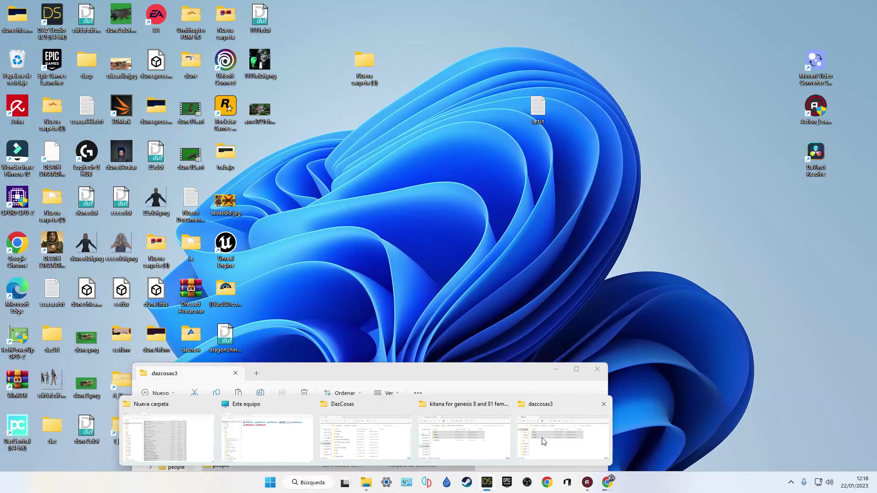
{"action": "left_click", "coordinate": [543, 439]}
{"action": "left_click_drag", "start_coordinate": [337, 371], "coordinate": [379, 222]}
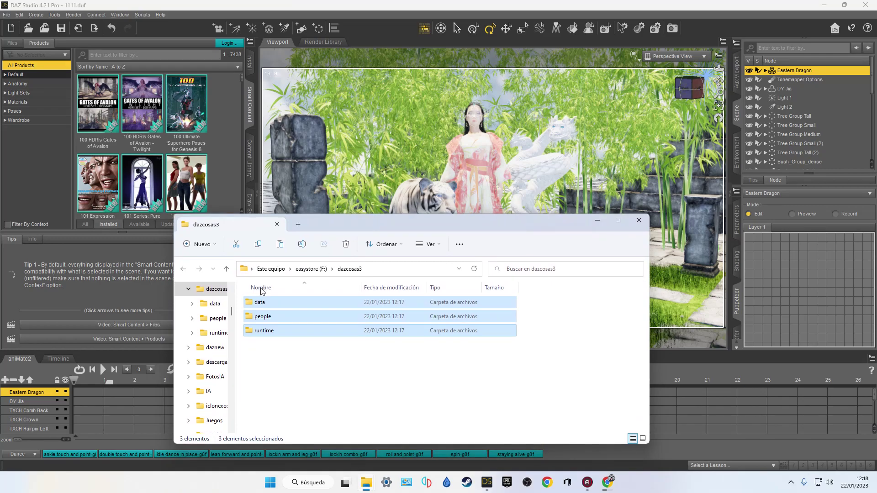
{"action": "double_click", "coordinate": [285, 317]}
{"action": "double_click", "coordinate": [265, 315]}
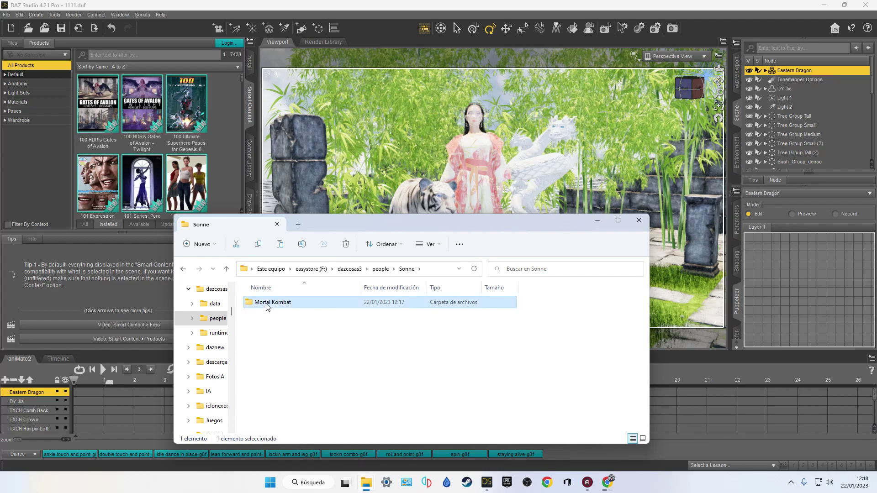
{"action": "double_click", "coordinate": [268, 303]}
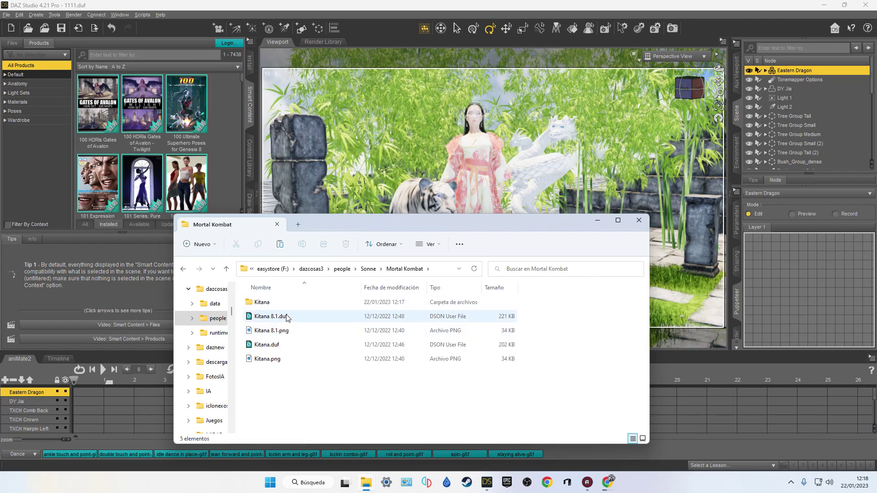
{"action": "left_click", "coordinate": [643, 438]}
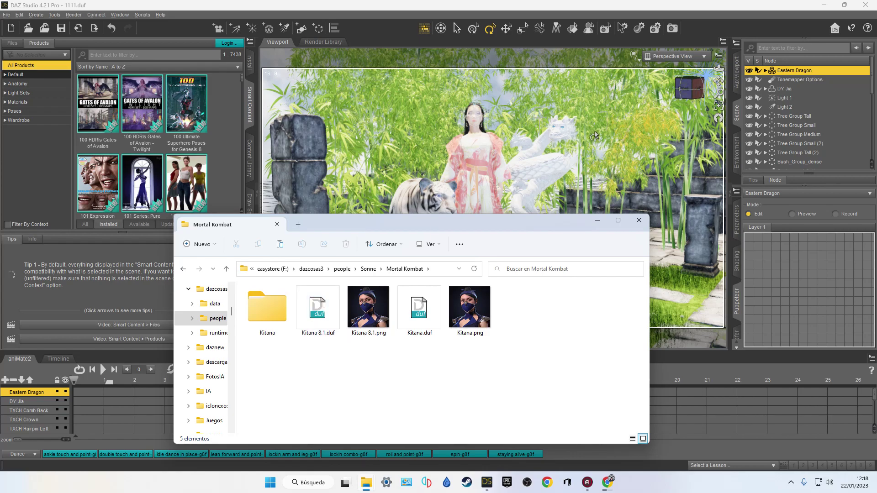
{"action": "left_click", "coordinate": [597, 222]}
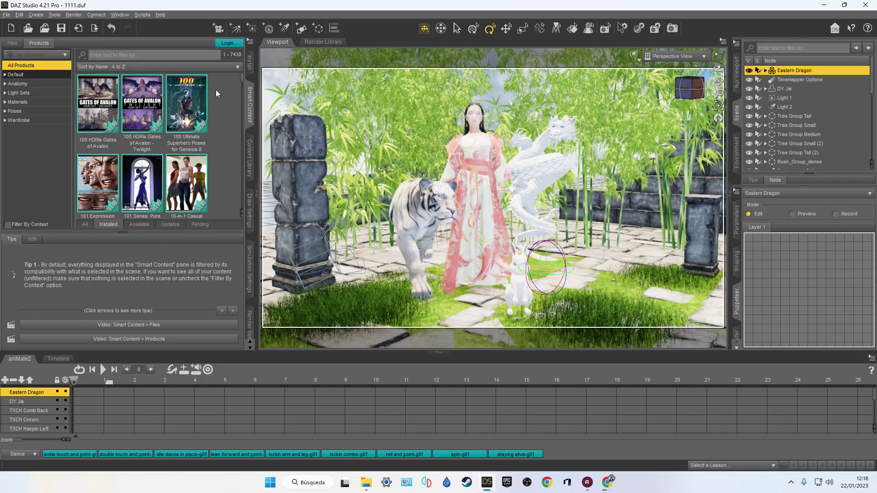
{"action": "left_click", "coordinate": [251, 41]}
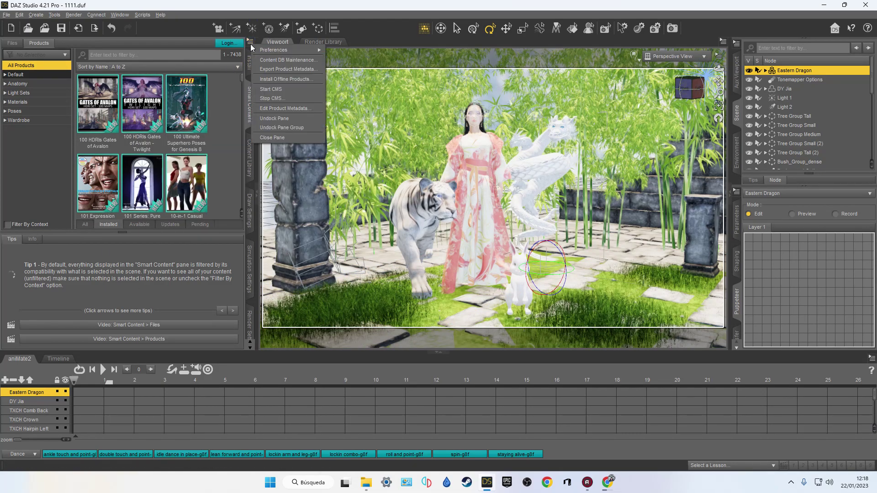
{"action": "left_click", "coordinate": [271, 60]}
{"action": "left_click", "coordinate": [394, 240]}
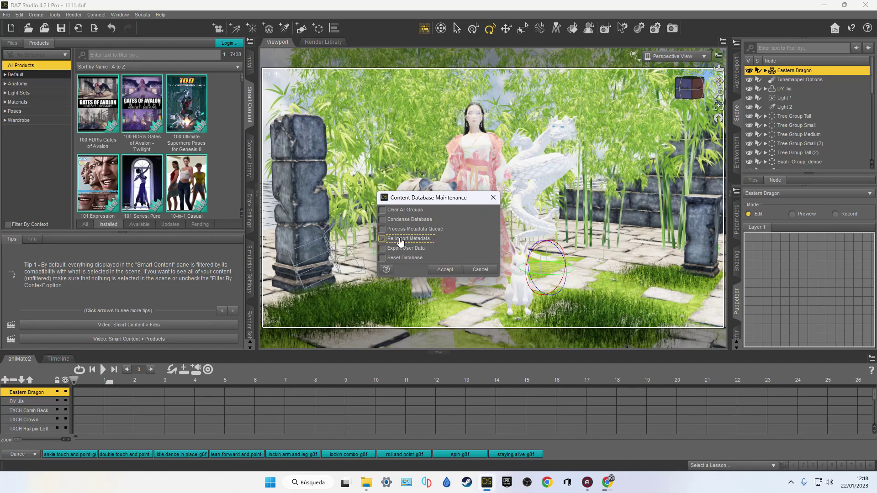
{"action": "left_click", "coordinate": [387, 211]}
{"action": "left_click", "coordinate": [386, 220]}
{"action": "left_click", "coordinate": [386, 229]}
{"action": "left_click", "coordinate": [386, 250]}
{"action": "left_click", "coordinate": [383, 250]}
{"action": "left_click", "coordinate": [383, 230]}
{"action": "left_click", "coordinate": [382, 210]}
{"action": "left_click", "coordinate": [382, 209]}
{"action": "left_click", "coordinate": [382, 220]}
{"action": "left_click", "coordinate": [382, 229]}
{"action": "left_click", "coordinate": [382, 248]}
{"action": "left_click", "coordinate": [382, 210]}
{"action": "left_click", "coordinate": [382, 229]}
{"action": "left_click", "coordinate": [384, 248]}
{"action": "left_click", "coordinate": [493, 198]}
Step: Bring back the Mortal Kombat folder window and return to the dazcosas3 root folder
{"action": "mouse_move", "coordinate": [371, 480]}
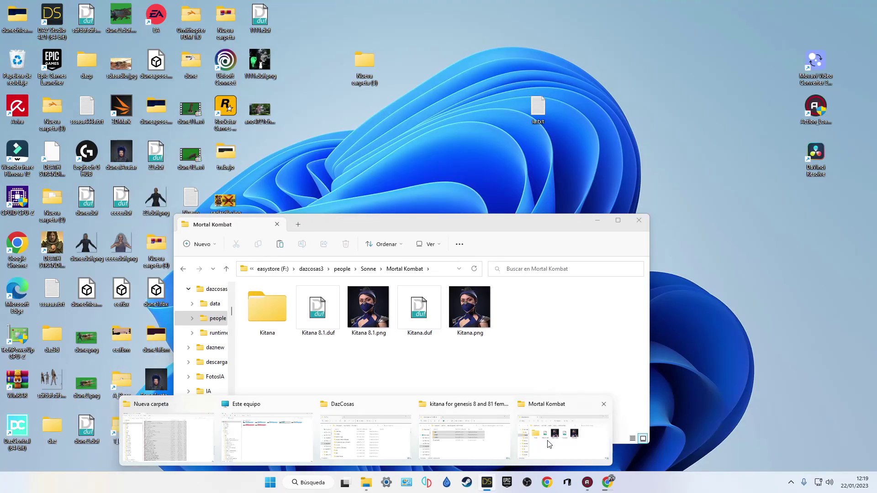
{"action": "left_click", "coordinate": [549, 444]}
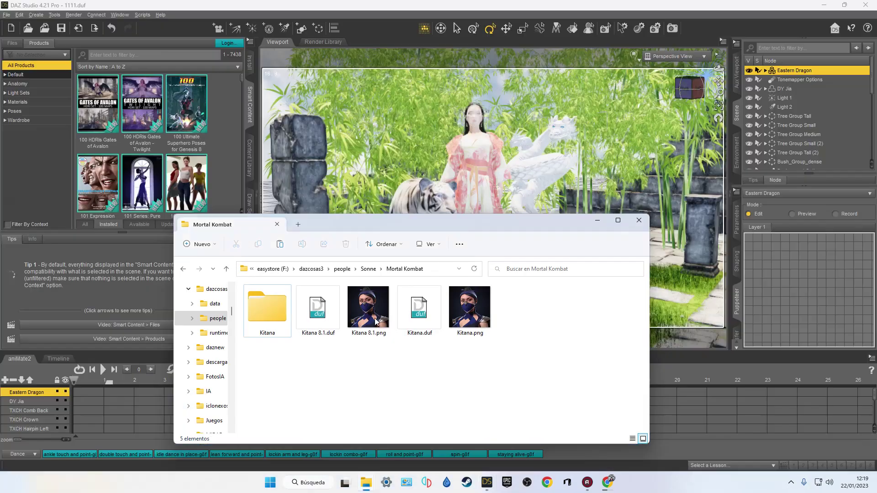
{"action": "left_click", "coordinate": [314, 269]}
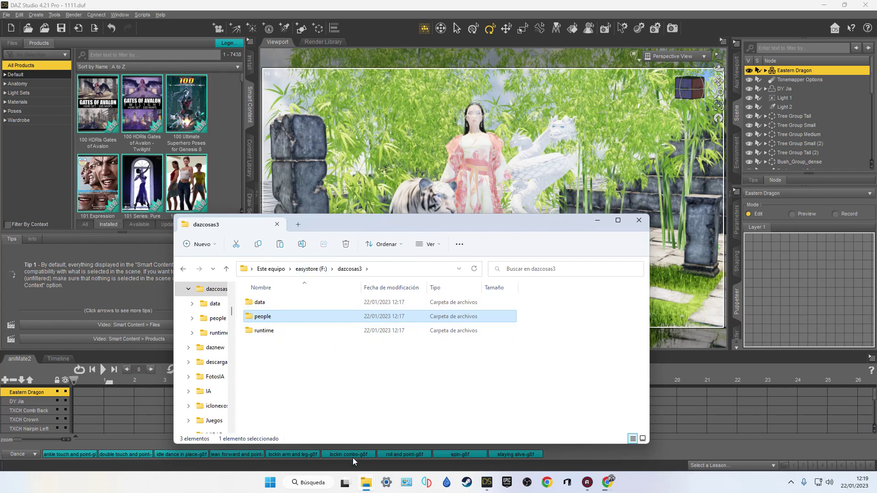
Step: Check the Content folder inside DazCosas on H:, then return to DazCosas and look through its subfolders
{"action": "mouse_move", "coordinate": [364, 489]}
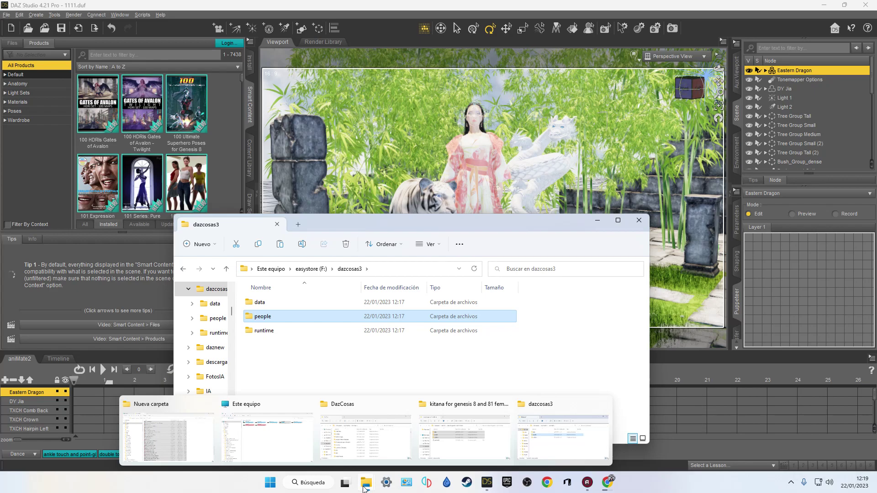
{"action": "left_click", "coordinate": [366, 436]}
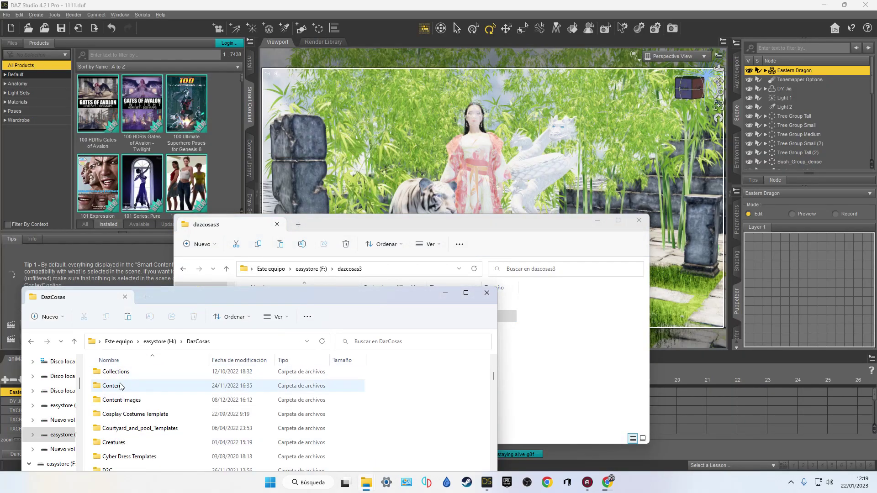
{"action": "double_click", "coordinate": [137, 386]}
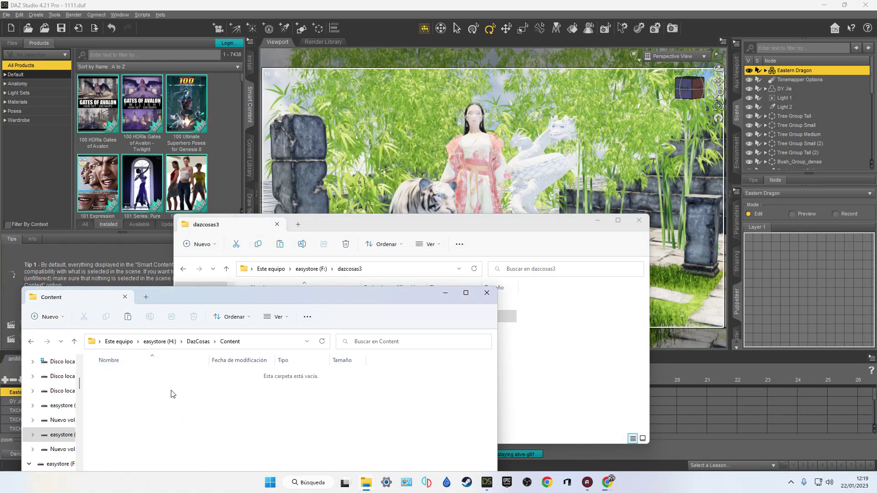
{"action": "left_click_drag", "start_coordinate": [357, 302], "coordinate": [416, 268]}
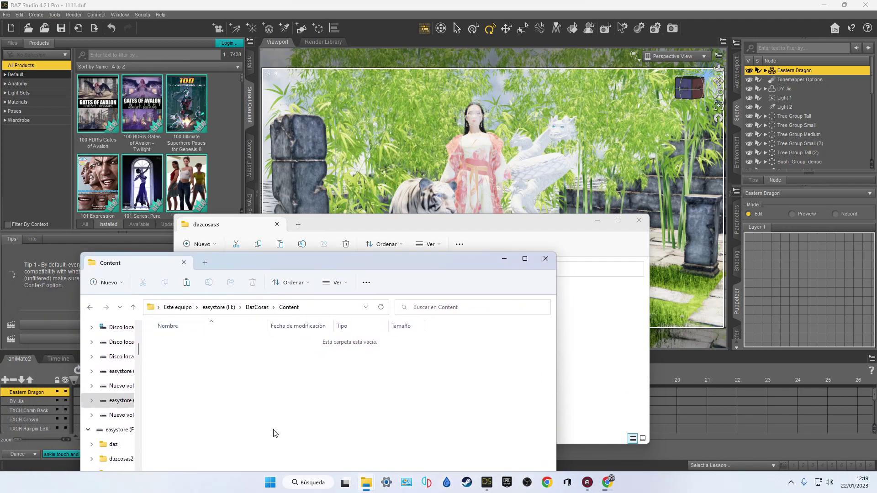
{"action": "left_click", "coordinate": [257, 307]}
{"action": "scroll", "coordinate": [227, 411], "scroll_direction": "down", "scroll_amount": 5}
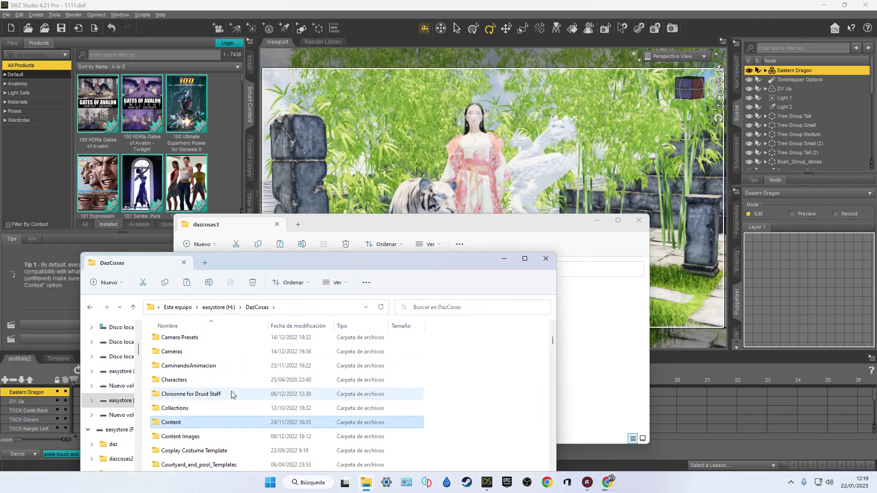
Step: Look through the remaining subfolders of DazCosas on H: as far as the shader folders, and minimize that window
{"action": "scroll", "coordinate": [228, 394], "scroll_direction": "down", "scroll_amount": 1}
{"action": "scroll", "coordinate": [224, 393], "scroll_direction": "down", "scroll_amount": 4}
{"action": "scroll", "coordinate": [222, 395], "scroll_direction": "down", "scroll_amount": 1}
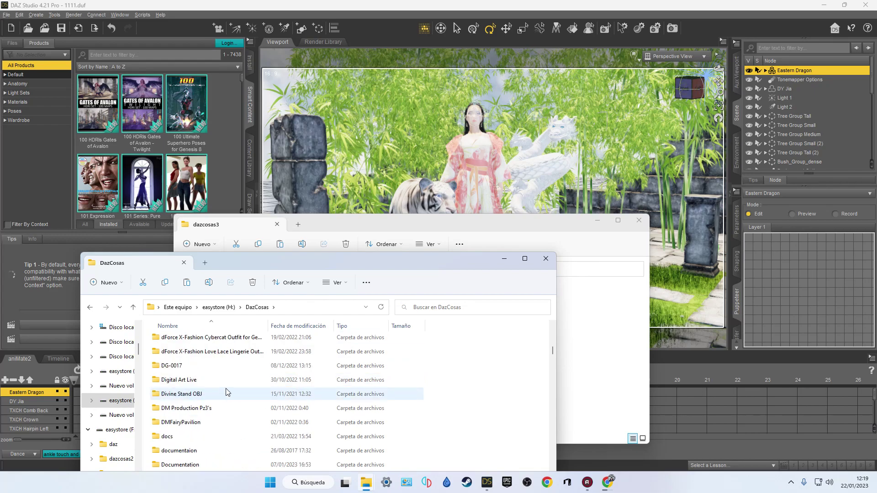
{"action": "scroll", "coordinate": [227, 397], "scroll_direction": "down", "scroll_amount": 5}
{"action": "scroll", "coordinate": [227, 408], "scroll_direction": "down", "scroll_amount": 1}
{"action": "scroll", "coordinate": [224, 410], "scroll_direction": "down", "scroll_amount": 1}
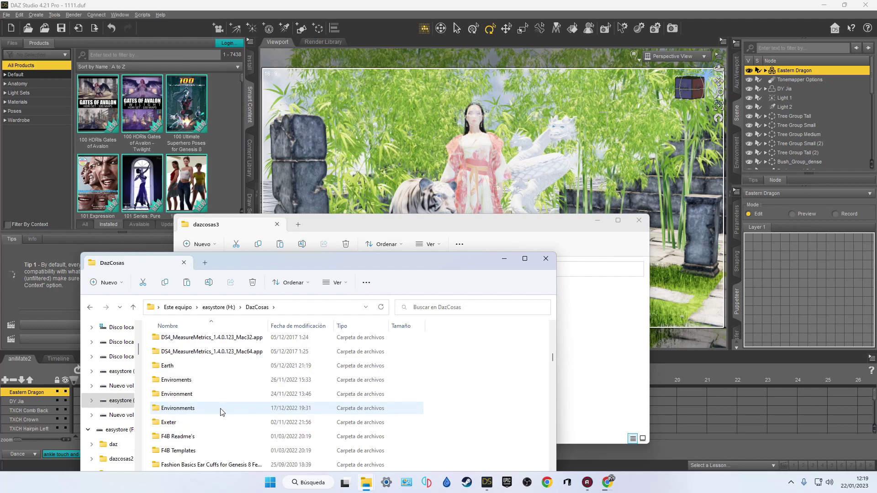
{"action": "scroll", "coordinate": [181, 409], "scroll_direction": "up", "scroll_amount": 2}
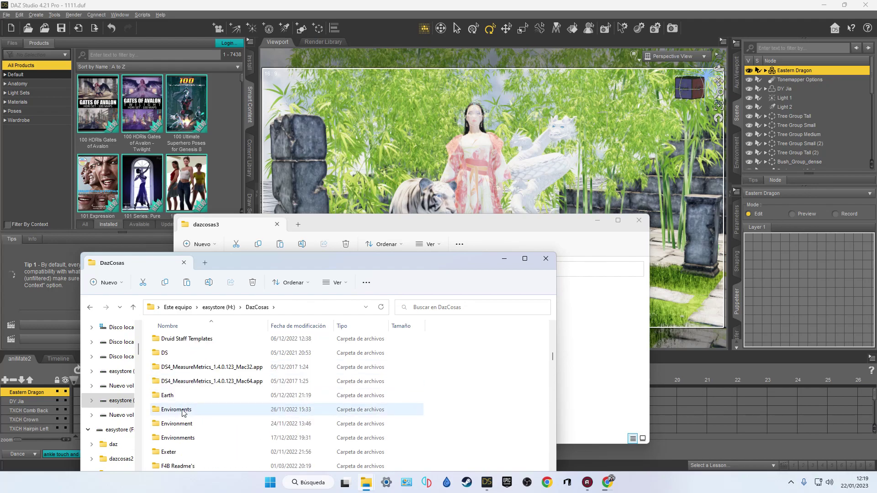
{"action": "scroll", "coordinate": [182, 410], "scroll_direction": "up", "scroll_amount": 4}
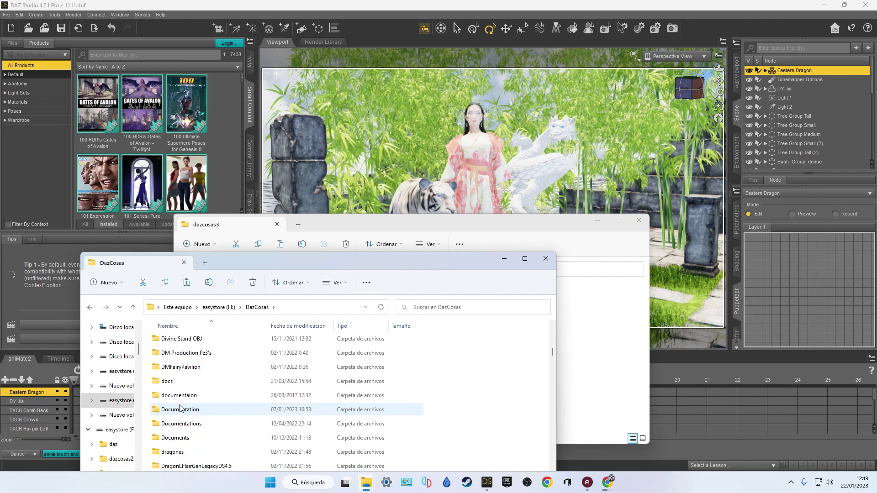
{"action": "scroll", "coordinate": [182, 418], "scroll_direction": "down", "scroll_amount": 8}
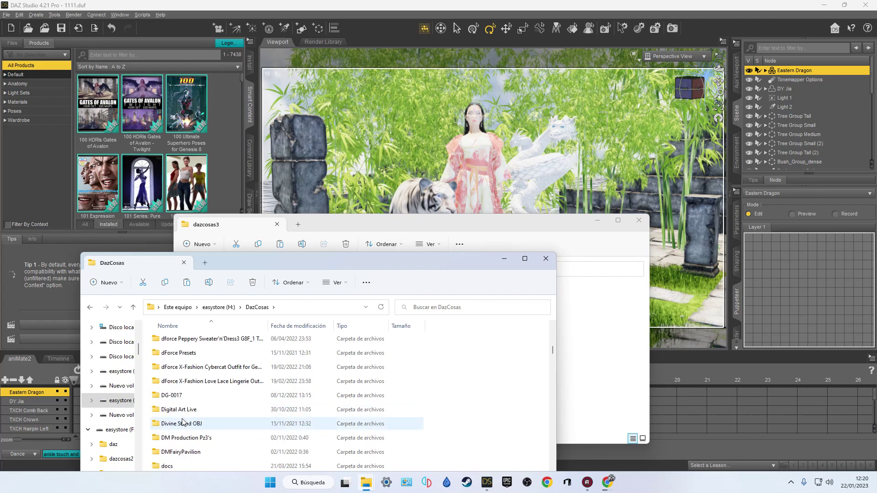
{"action": "scroll", "coordinate": [182, 415], "scroll_direction": "down", "scroll_amount": 10}
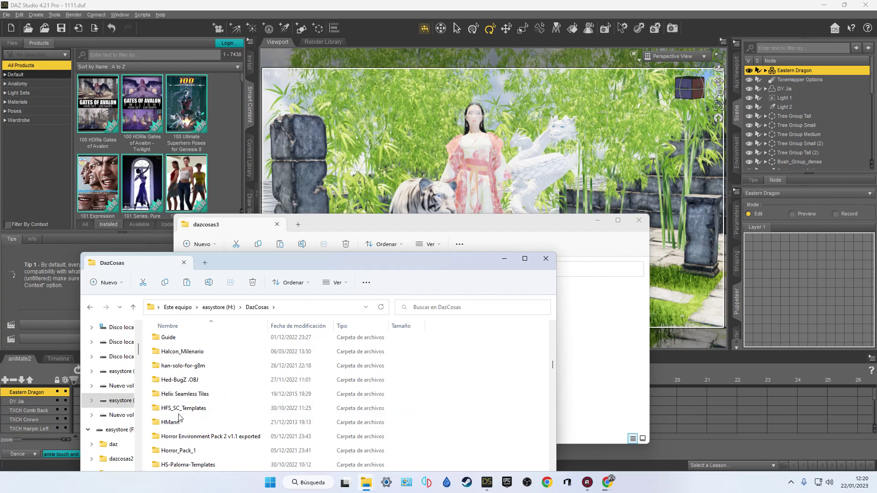
{"action": "scroll", "coordinate": [175, 421], "scroll_direction": "down", "scroll_amount": 10}
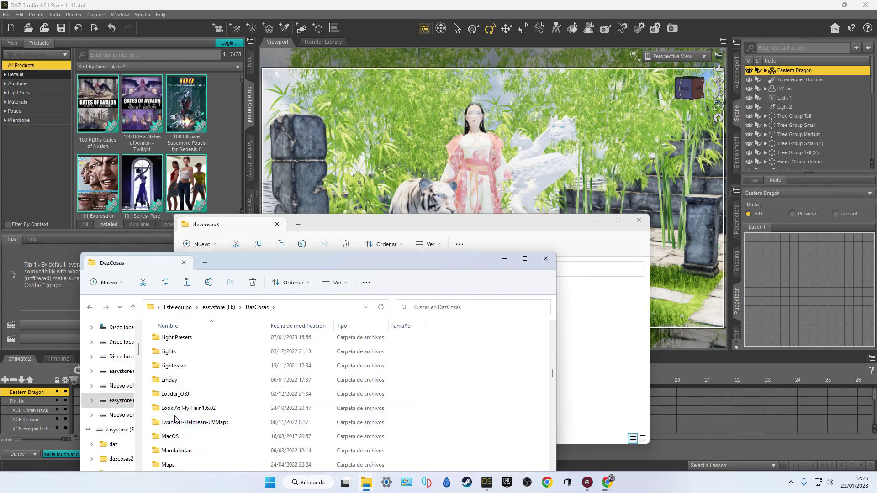
{"action": "scroll", "coordinate": [182, 423], "scroll_direction": "down", "scroll_amount": 10}
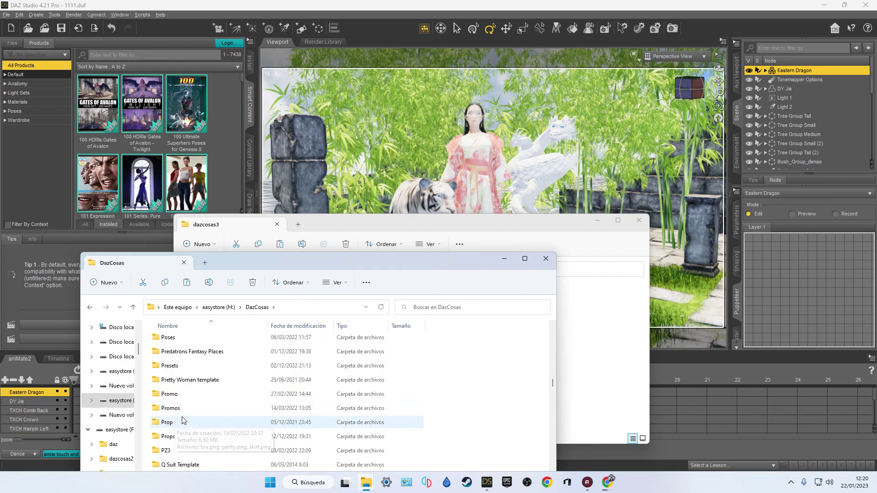
{"action": "scroll", "coordinate": [192, 423], "scroll_direction": "down", "scroll_amount": 3}
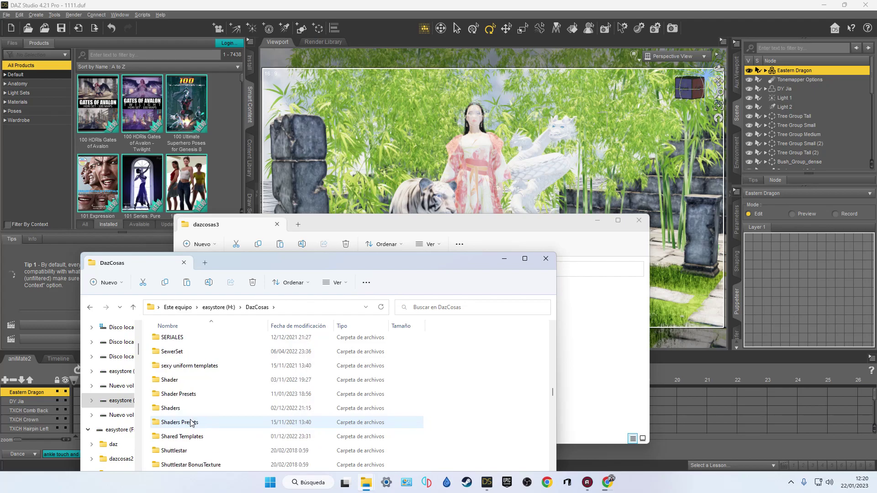
{"action": "left_click", "coordinate": [503, 259]}
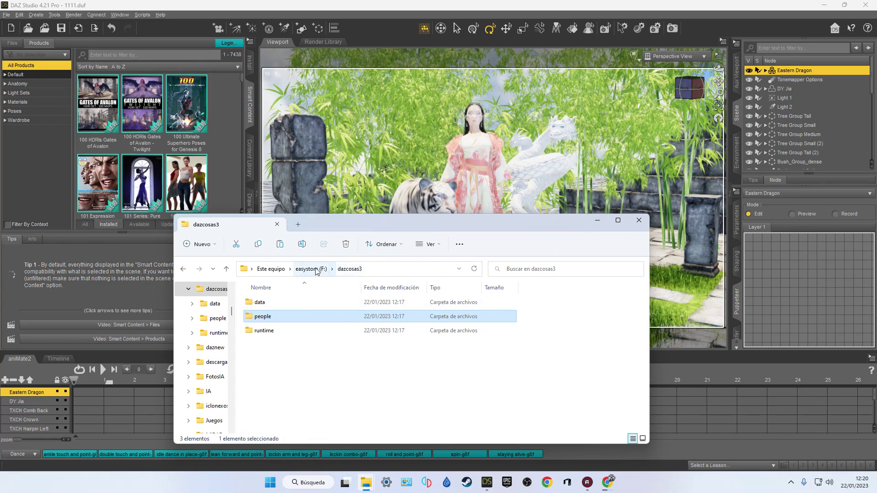
Step: Bring back the Kitana source folder window and open Alice Wet and Dry Hair for Genesis 3 and 8 Female(s) inside descom
{"action": "mouse_move", "coordinate": [359, 480]}
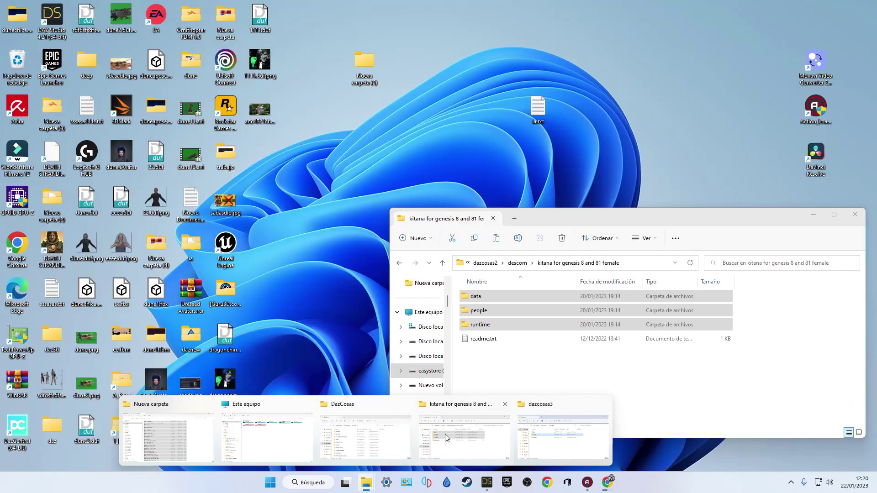
{"action": "left_click", "coordinate": [443, 438]}
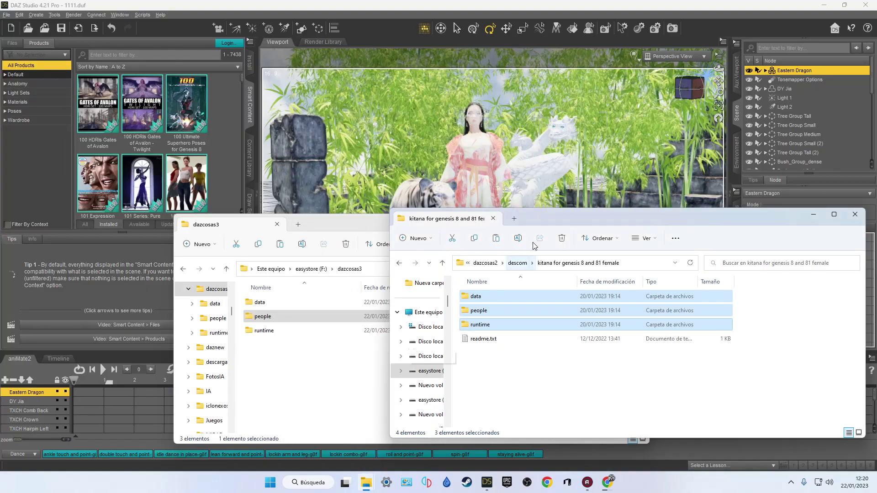
{"action": "left_click", "coordinate": [513, 263]}
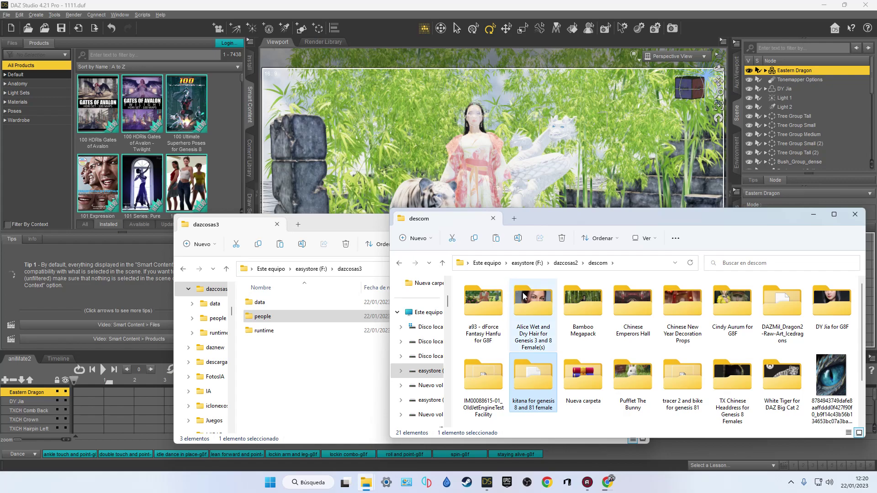
{"action": "double_click", "coordinate": [534, 304]}
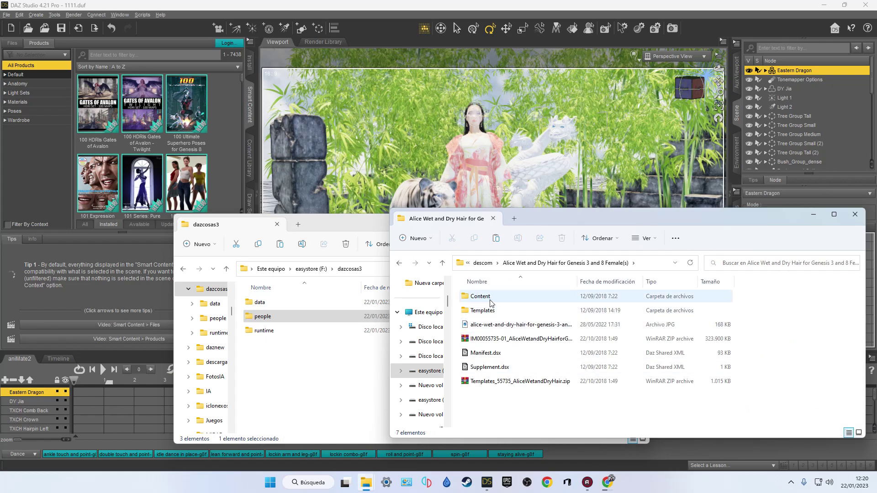
{"action": "left_click", "coordinate": [484, 339]}
{"action": "left_click", "coordinate": [481, 381]}
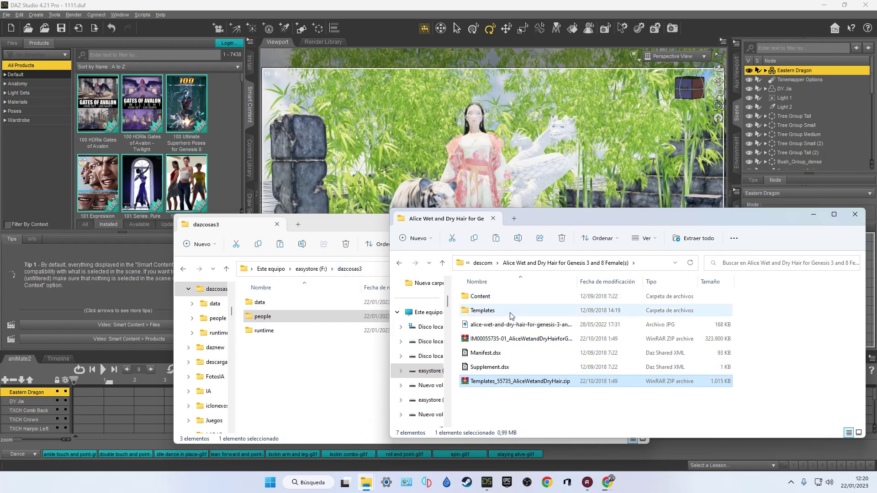
Step: Copy the Templates folder of the Alice hair product into dazcosas3
{"action": "right_click", "coordinate": [486, 312]}
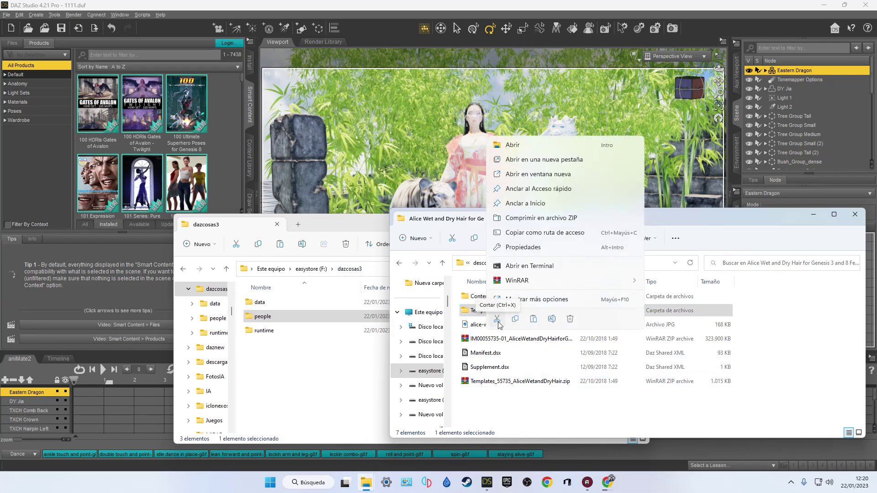
{"action": "left_click", "coordinate": [498, 321]}
{"action": "left_click", "coordinate": [342, 358]}
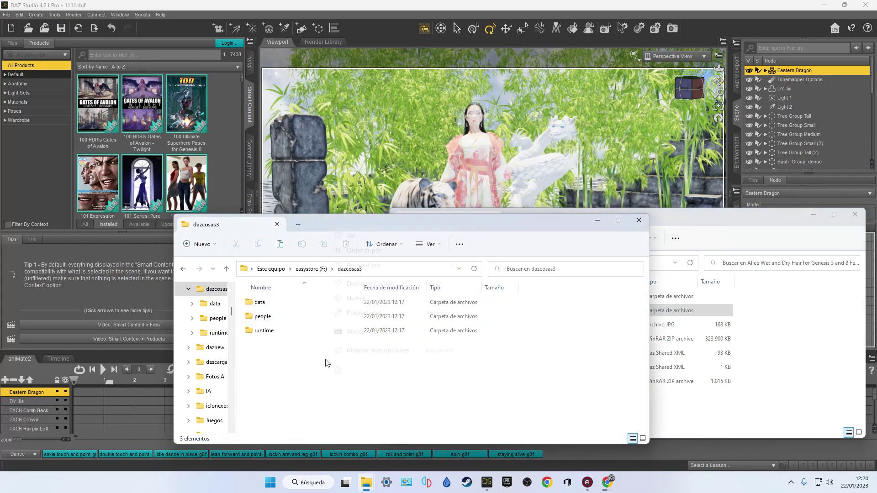
{"action": "right_click", "coordinate": [329, 358]}
{"action": "left_click", "coordinate": [338, 371]}
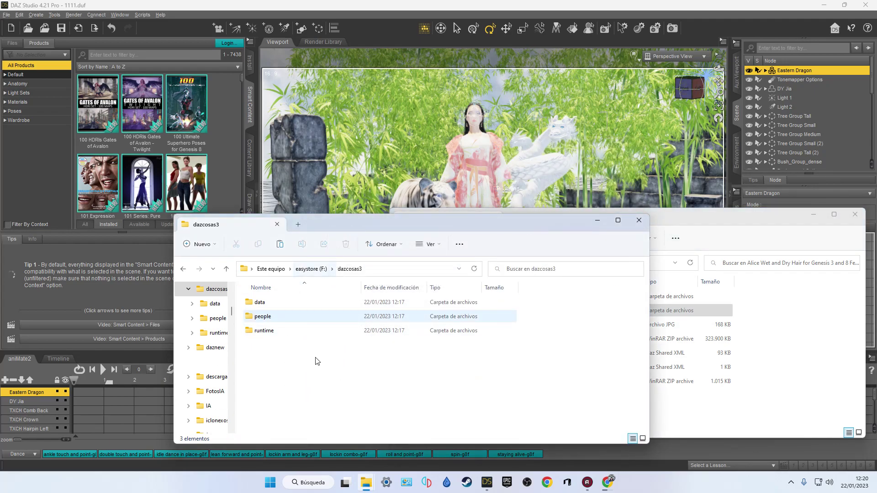
Step: Copy the data, People and Runtime folders from the Alice hair product's Content folder into dazcosas3
{"action": "left_click", "coordinate": [676, 238]}
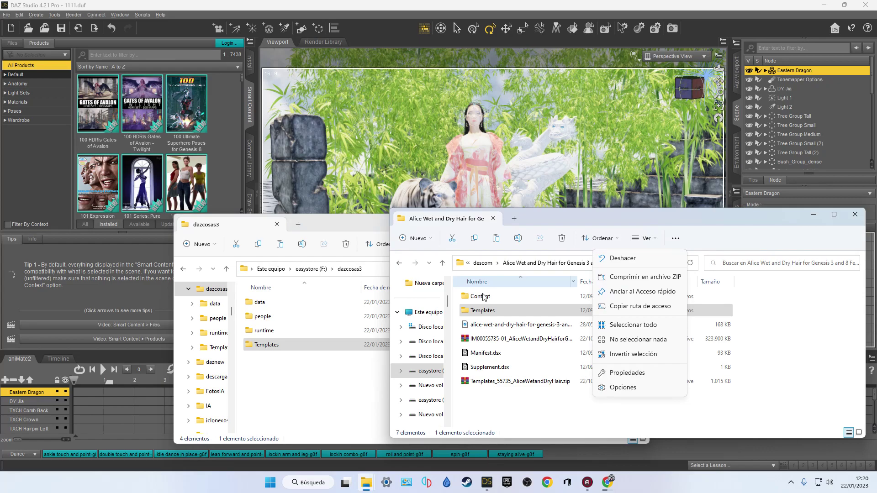
{"action": "double_click", "coordinate": [485, 301]}
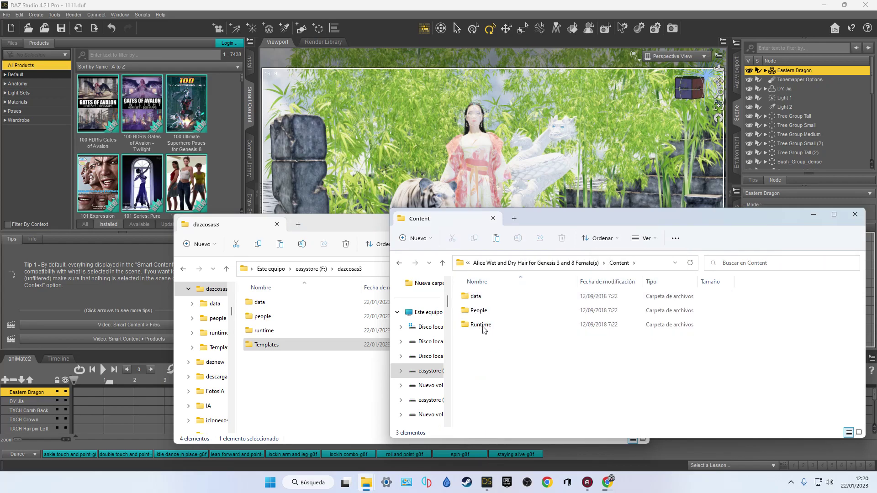
{"action": "left_click_drag", "start_coordinate": [505, 350], "coordinate": [462, 290]}
{"action": "right_click", "coordinate": [503, 300]}
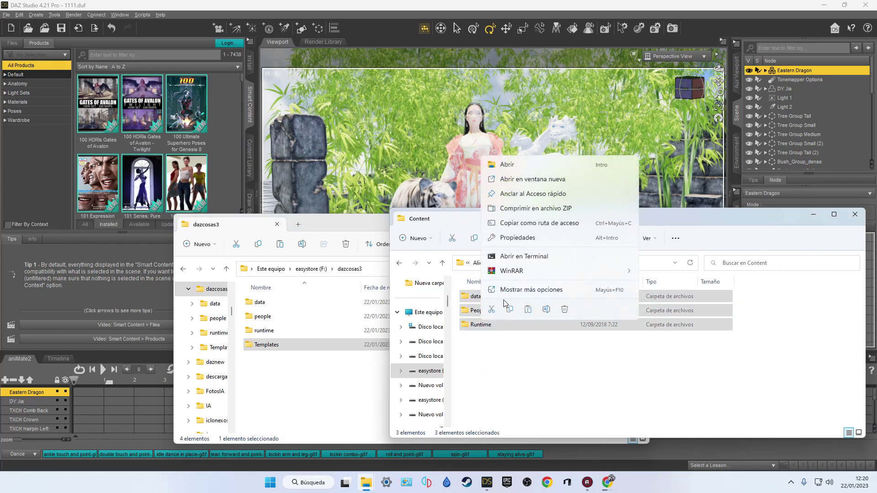
{"action": "left_click", "coordinate": [510, 309]}
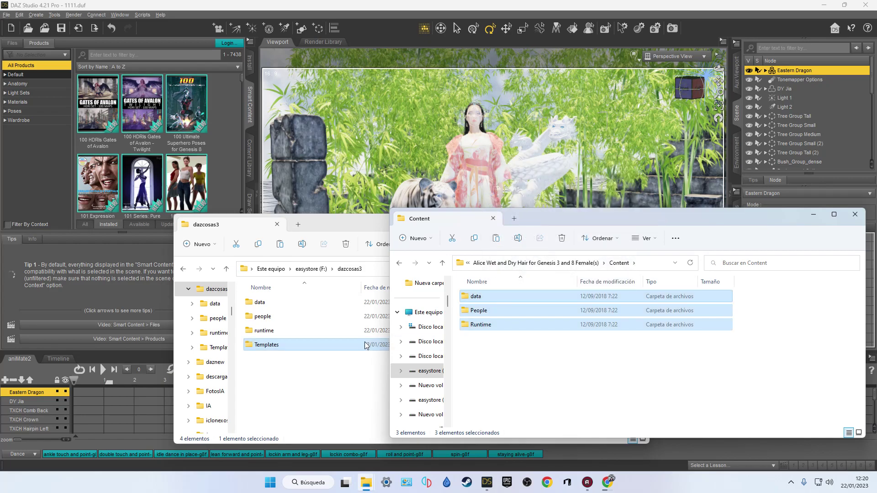
{"action": "right_click", "coordinate": [323, 367]}
{"action": "left_click", "coordinate": [653, 370]}
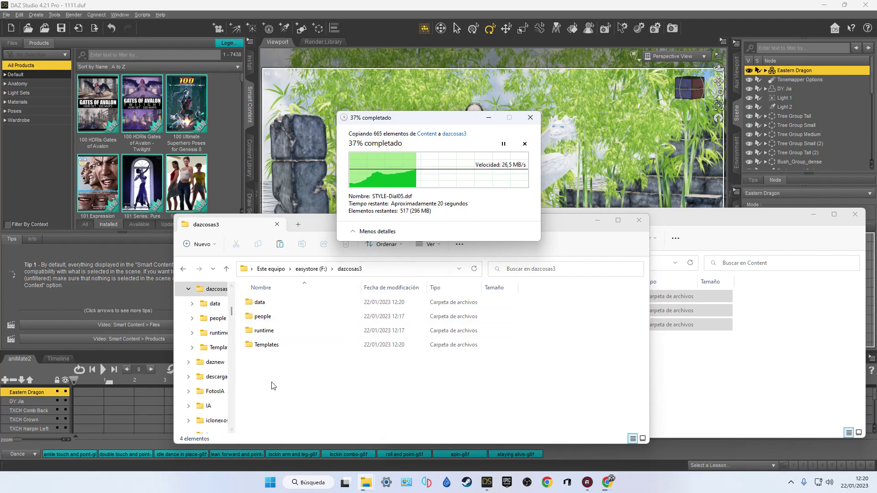
{"action": "left_click", "coordinate": [252, 45]}
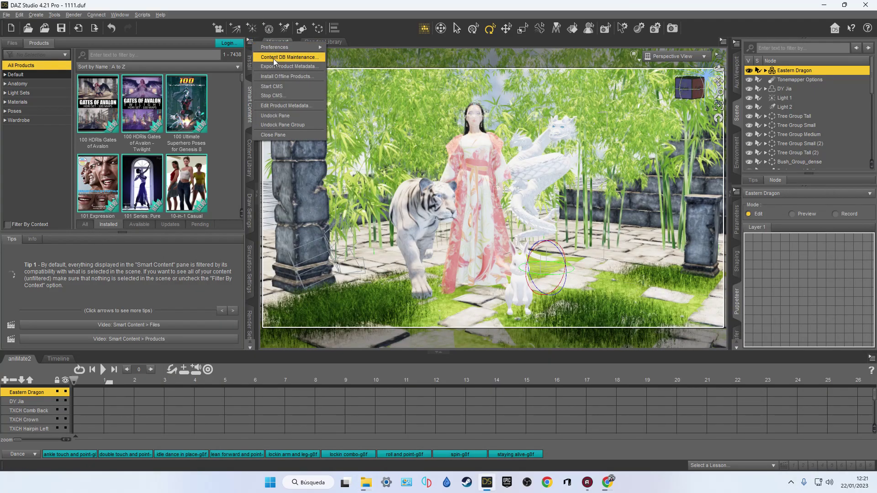
{"action": "left_click", "coordinate": [275, 62]}
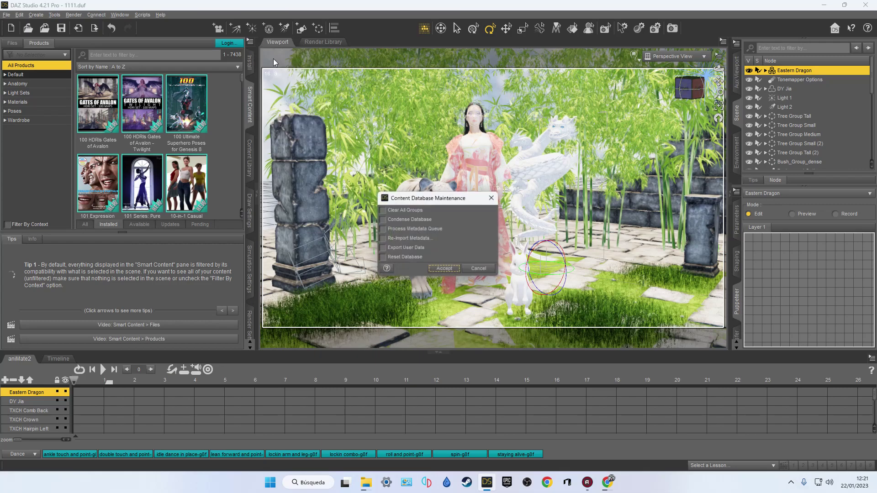
{"action": "left_click", "coordinate": [395, 239]}
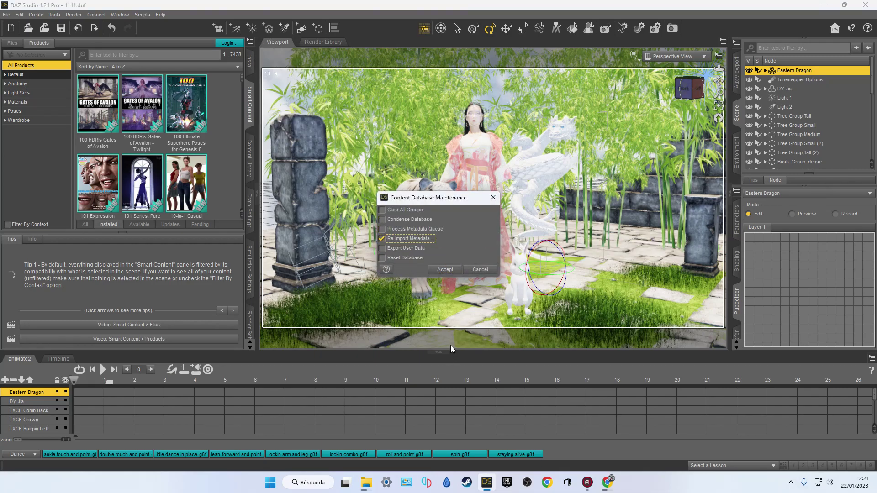
{"action": "left_click", "coordinate": [479, 271]}
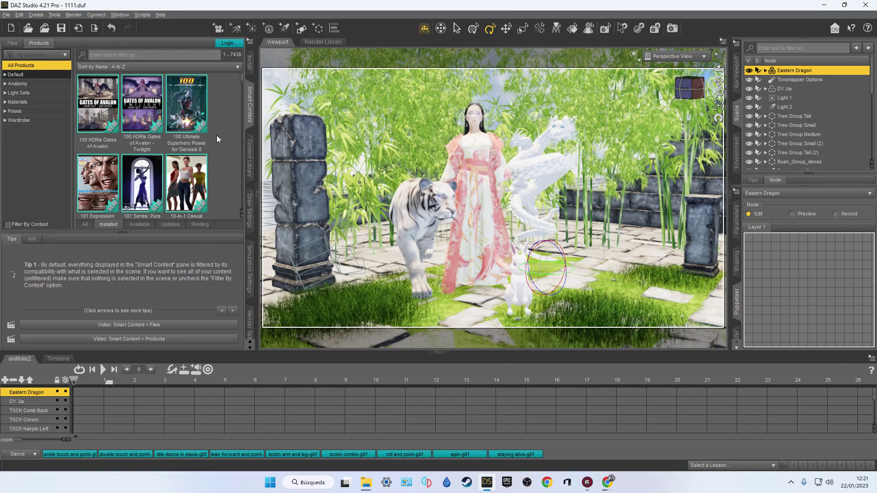
Step: Show the Eastern Dragon's parameters in DAZ Studio and check the list of available panes
{"action": "left_click", "coordinate": [737, 232]}
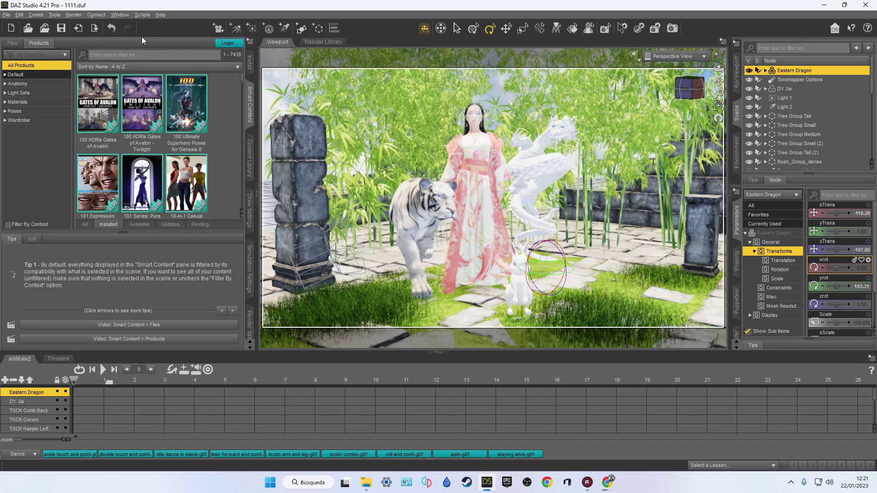
{"action": "left_click", "coordinate": [100, 16]}
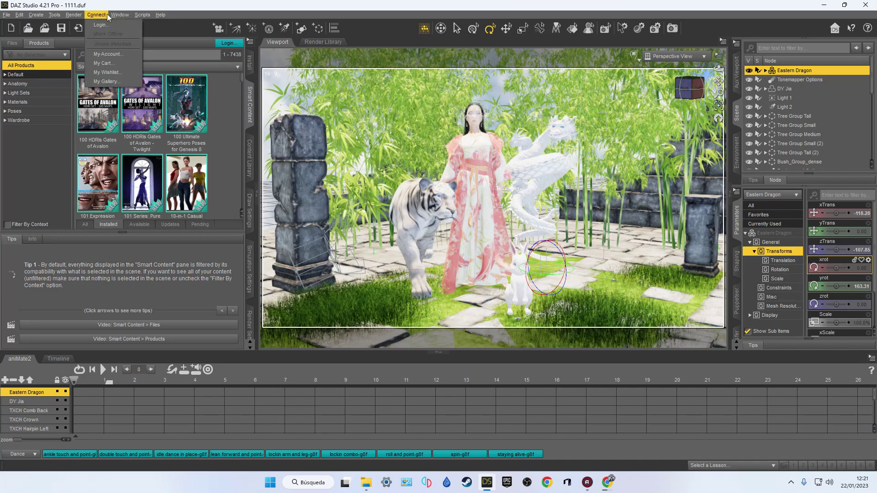
{"action": "mouse_move", "coordinate": [109, 17]}
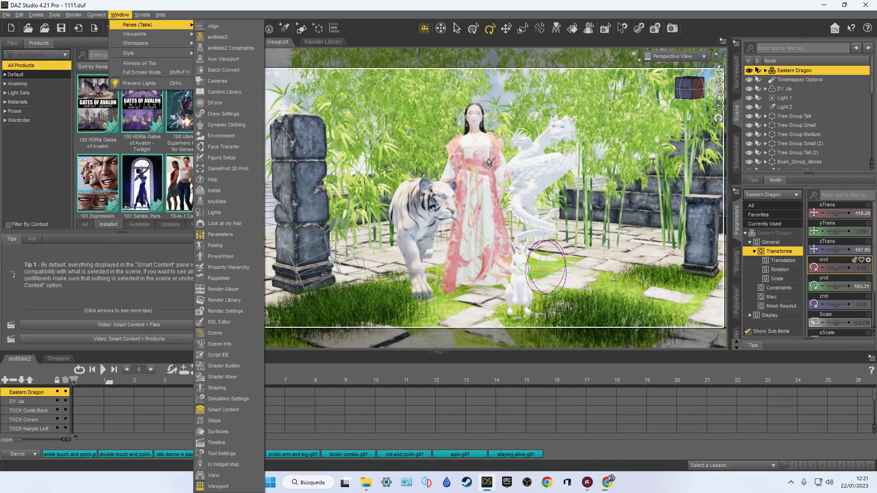
{"action": "left_click", "coordinate": [155, 4]}
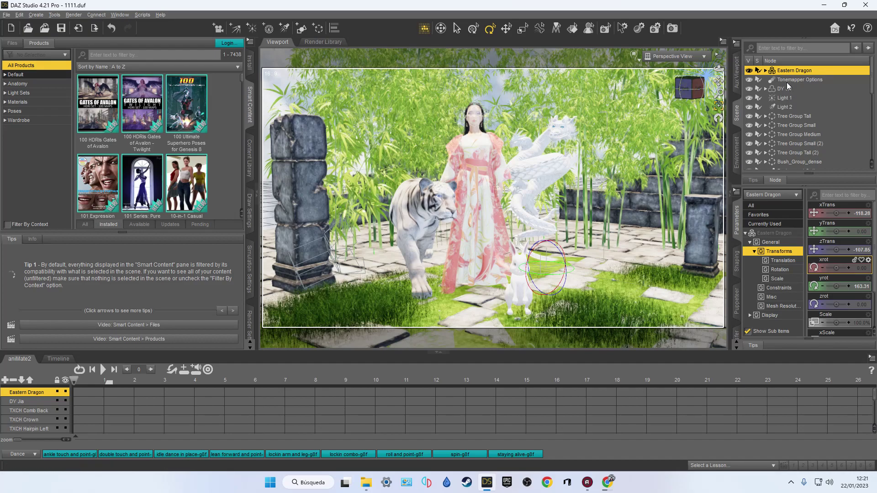
Step: Switch to the Content folder window in File Explorer and go to dazcosas2 > descom on F:
{"action": "mouse_move", "coordinate": [366, 482]}
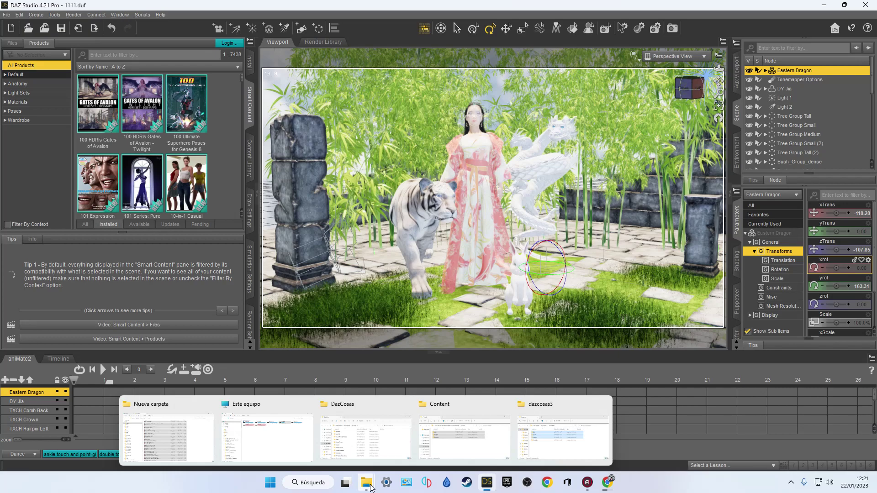
{"action": "left_click", "coordinate": [457, 440]}
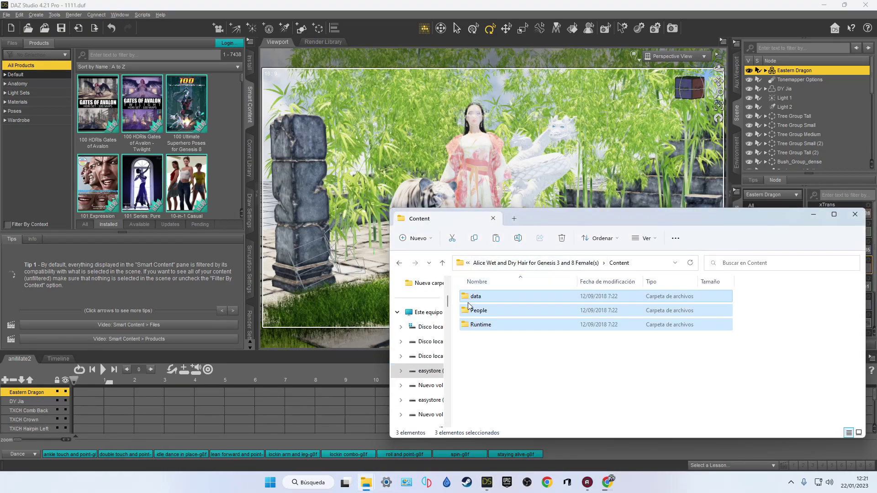
{"action": "left_click", "coordinate": [433, 371]}
{"action": "double_click", "coordinate": [487, 396]}
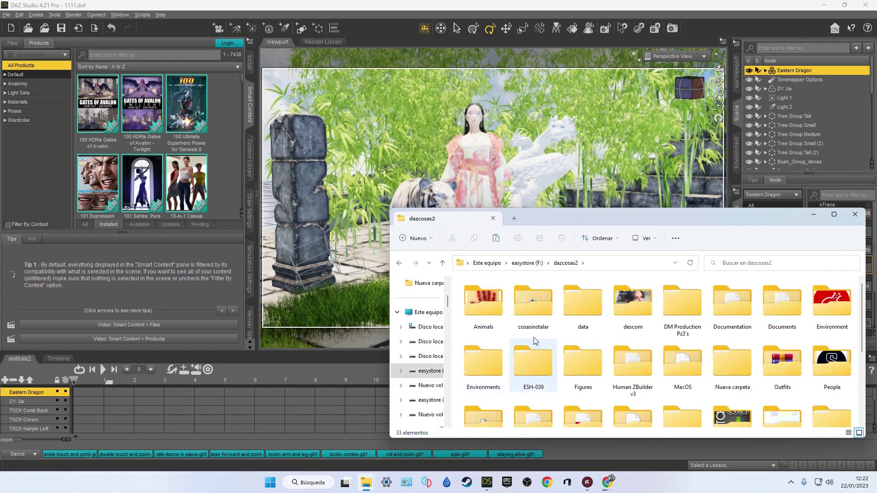
{"action": "double_click", "coordinate": [632, 309]}
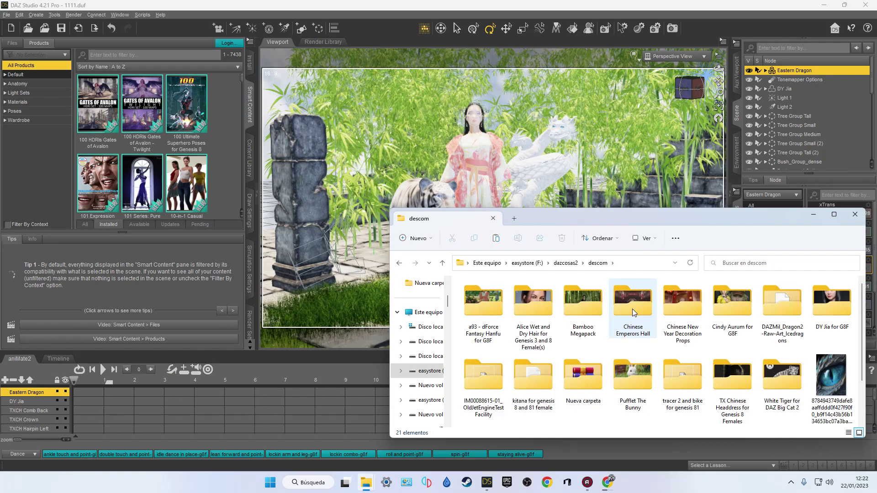
Step: Open the White Tiger for DAZ Big Cat 2 product folder and go to Animals > DAZ Big Cat 2 > Breeds > AM
{"action": "double_click", "coordinate": [778, 379]}
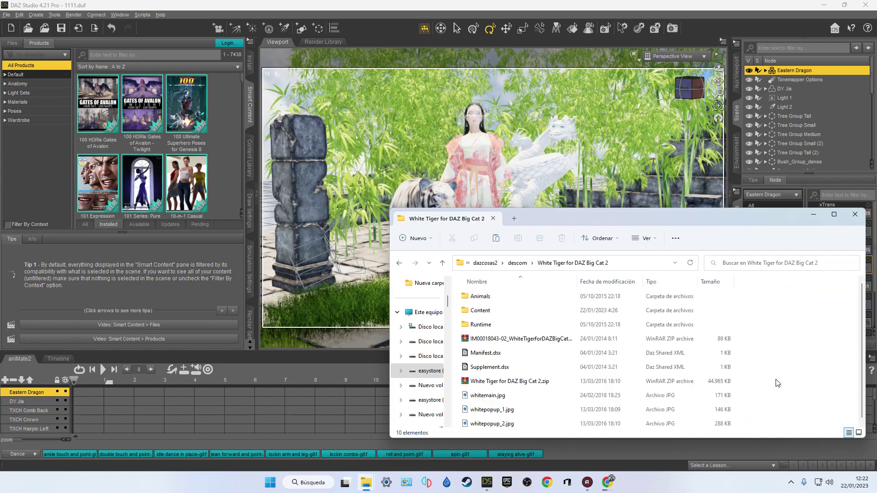
{"action": "left_click", "coordinate": [497, 309]}
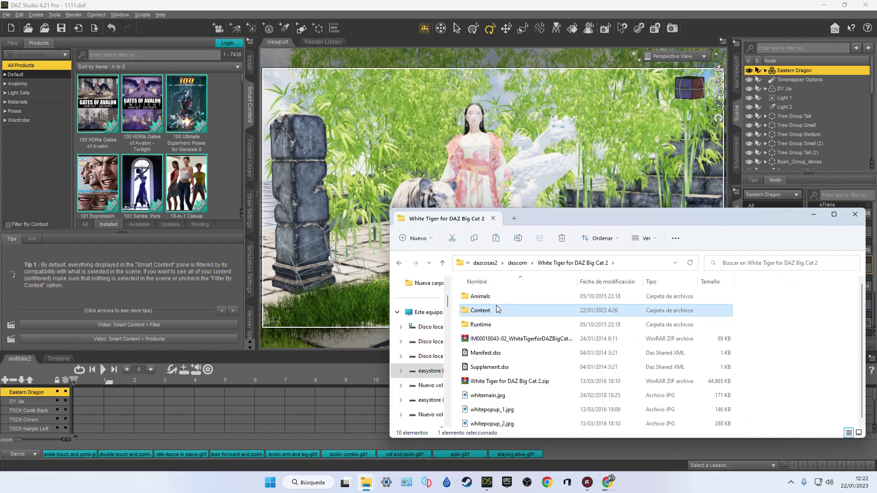
{"action": "double_click", "coordinate": [497, 310]}
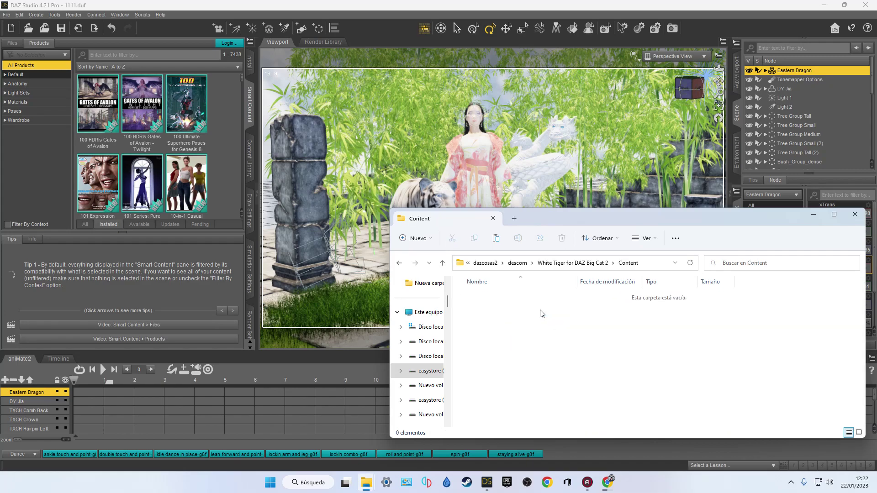
{"action": "left_click", "coordinate": [400, 264]}
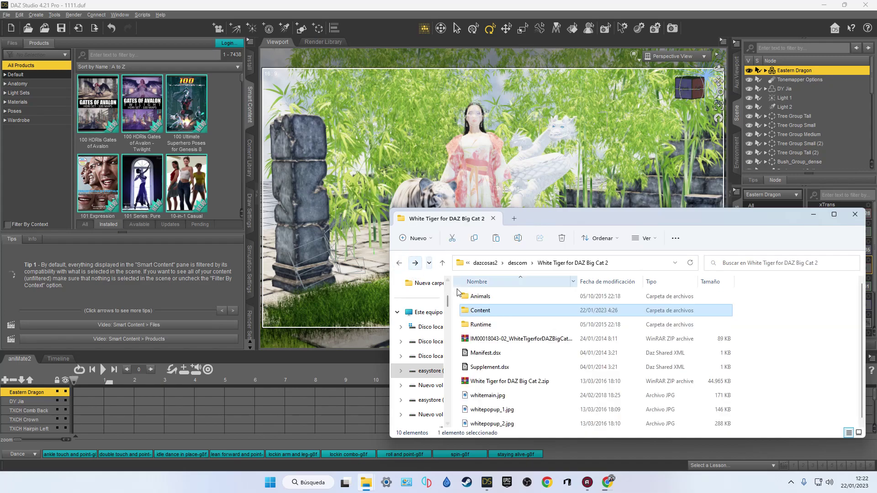
{"action": "double_click", "coordinate": [480, 296]}
{"action": "double_click", "coordinate": [489, 296]}
{"action": "double_click", "coordinate": [491, 296]}
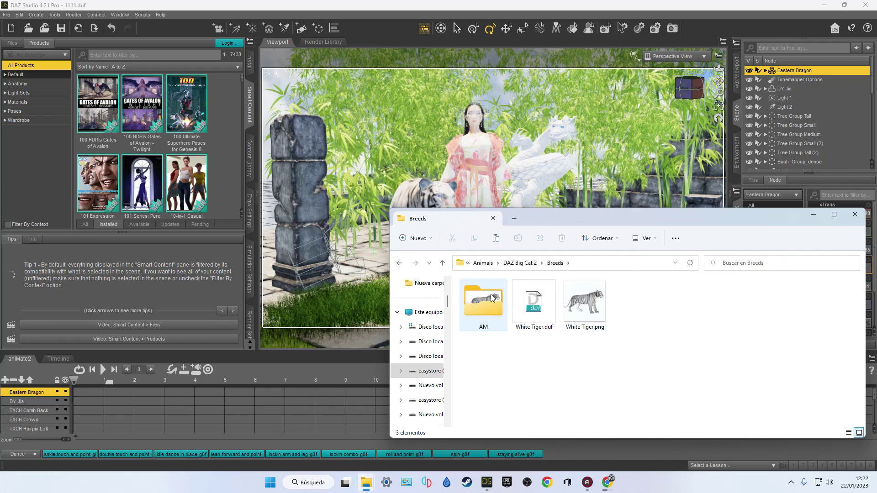
{"action": "double_click", "coordinate": [491, 297]}
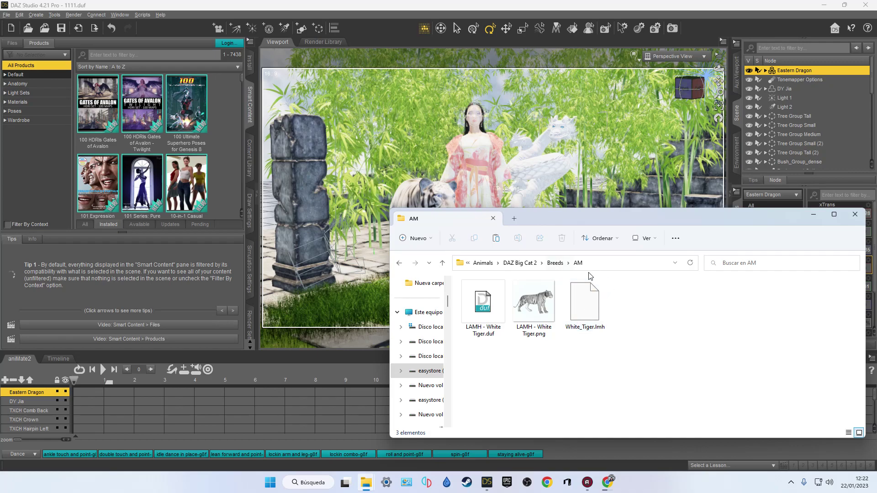
Step: Copy the full path of the AM folder
{"action": "left_click", "coordinate": [598, 264]}
{"action": "right_click", "coordinate": [598, 264]}
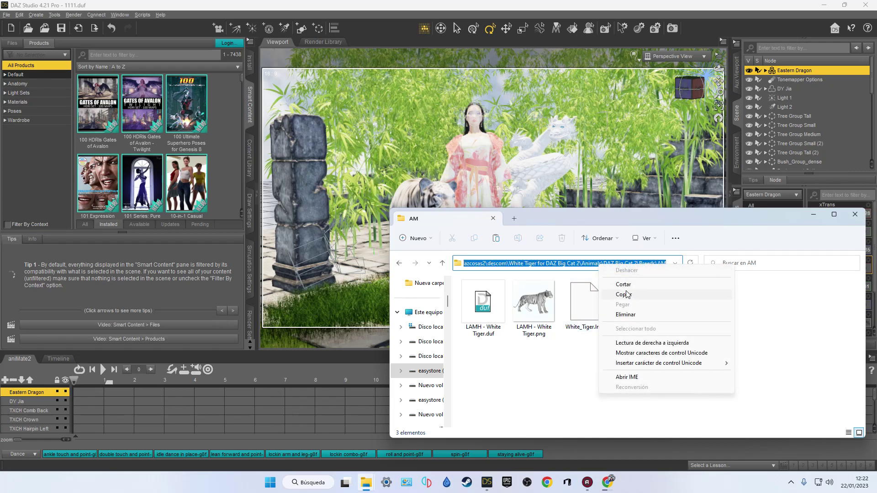
{"action": "left_click", "coordinate": [626, 294]}
Step: Uncover the DAZ Studio viewport and set its draw style to Texture Shaded
{"action": "left_click_drag", "start_coordinate": [540, 218], "coordinate": [479, 281]}
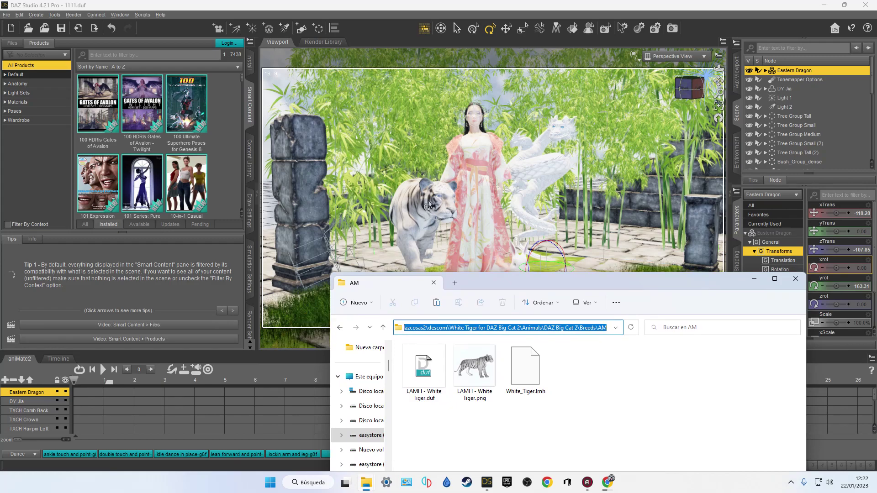
{"action": "left_click", "coordinate": [638, 58]}
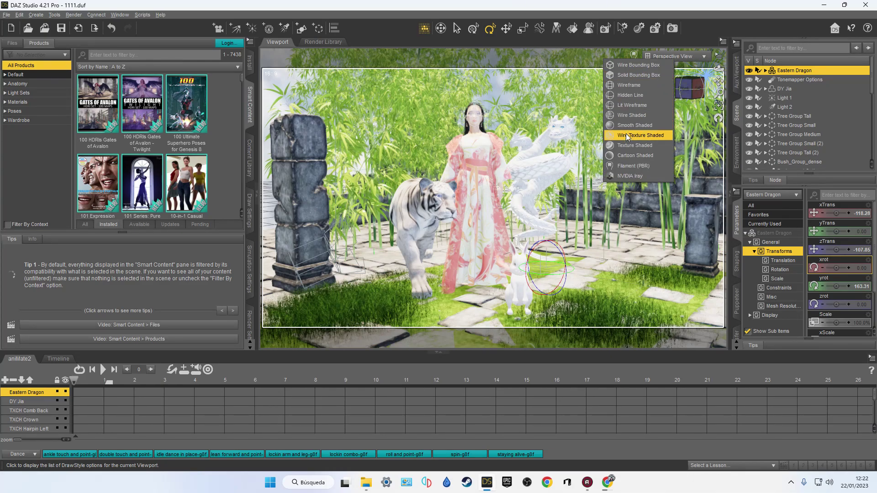
{"action": "left_click", "coordinate": [630, 145]}
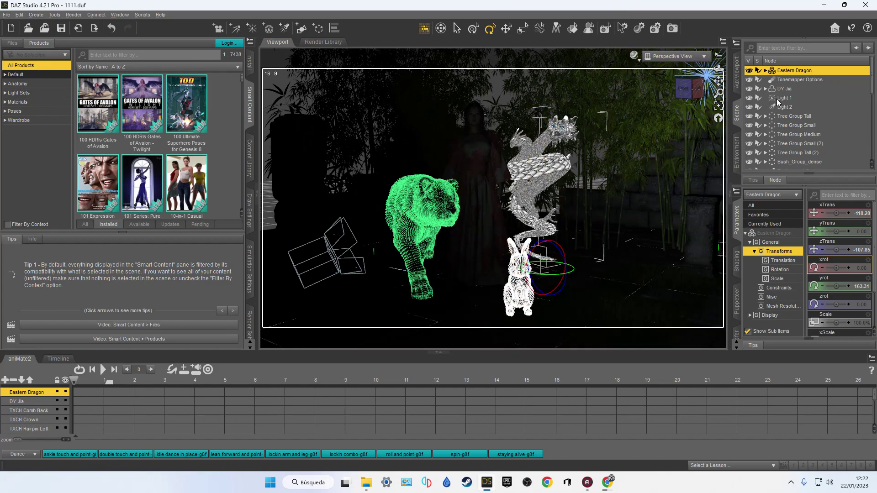
Step: Check the AM folder's files over DAZ Studio and select the White Tiger figure in the scene
{"action": "mouse_move", "coordinate": [374, 486]}
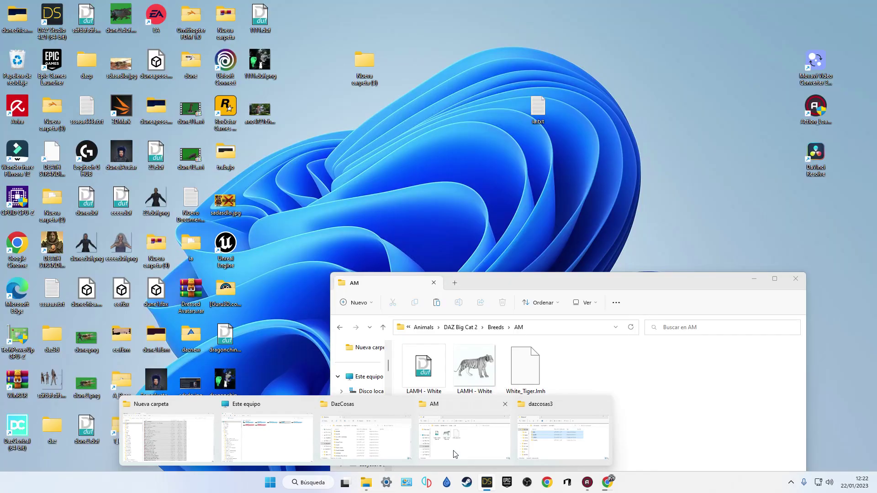
{"action": "left_click", "coordinate": [453, 451]}
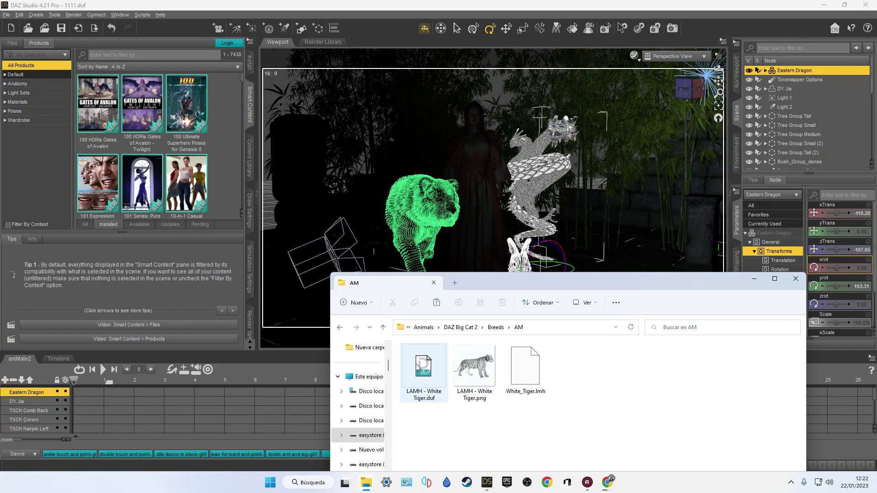
{"action": "left_click_drag", "start_coordinate": [415, 364], "coordinate": [834, 72]}
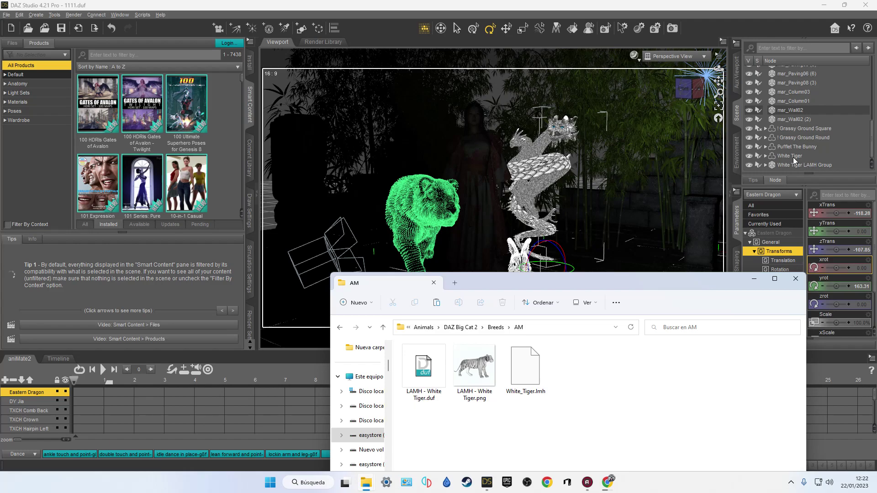
{"action": "left_click", "coordinate": [793, 156]}
{"action": "left_click", "coordinate": [789, 166]}
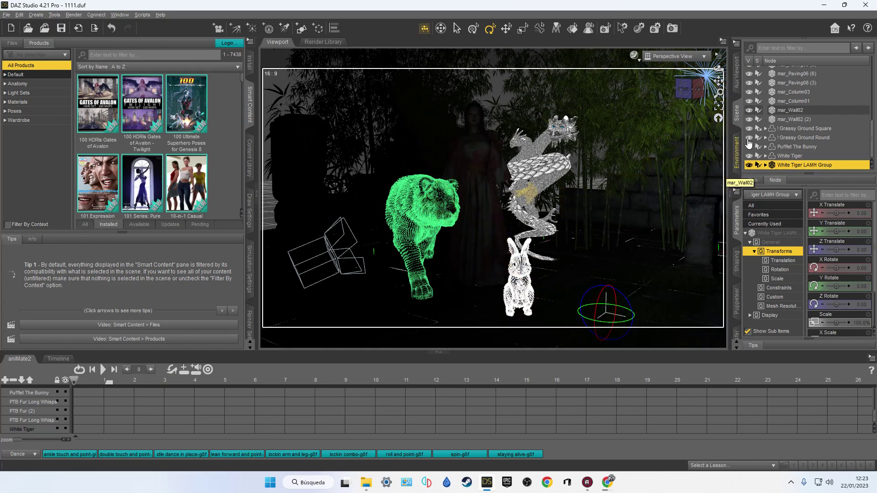
{"action": "left_click", "coordinate": [789, 156]}
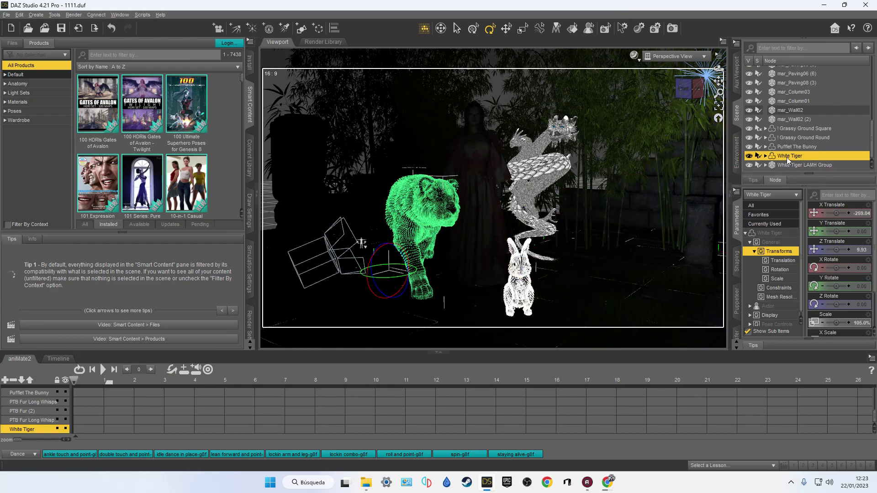
Step: Open the Look at my Hair pane and place it clear of the tiger in the viewport
{"action": "left_click", "coordinate": [120, 14]}
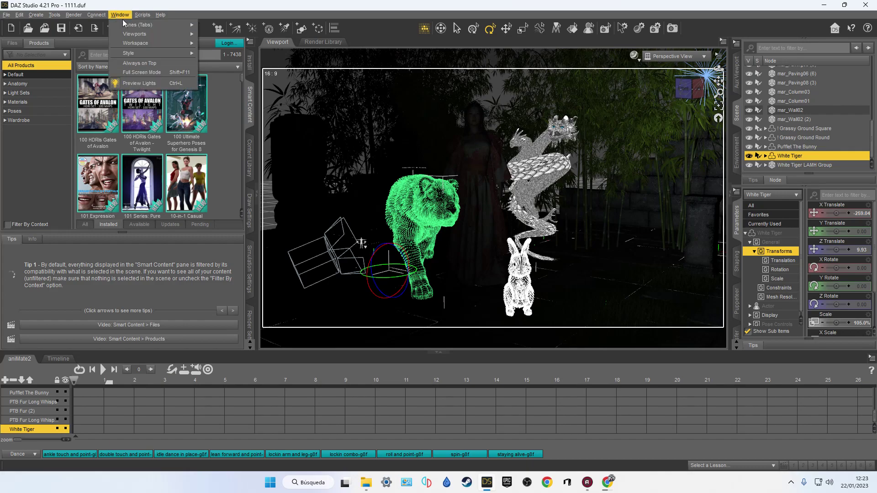
{"action": "mouse_move", "coordinate": [135, 24]}
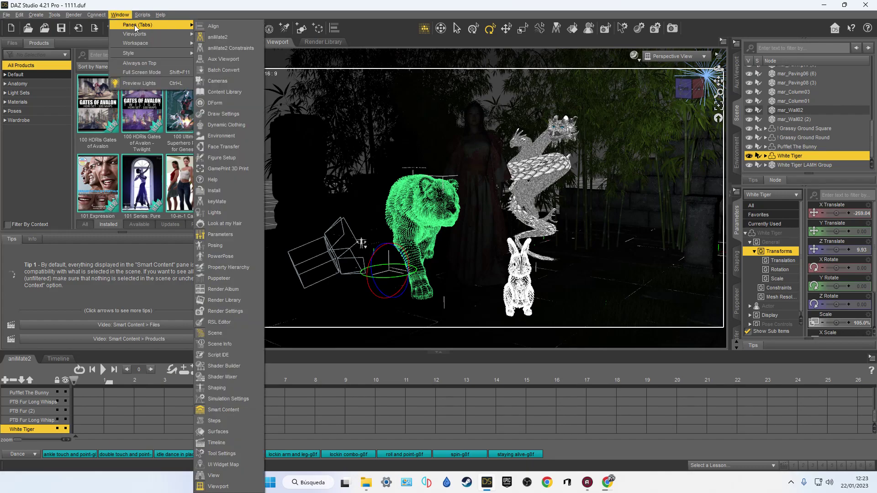
{"action": "left_click", "coordinate": [235, 227]}
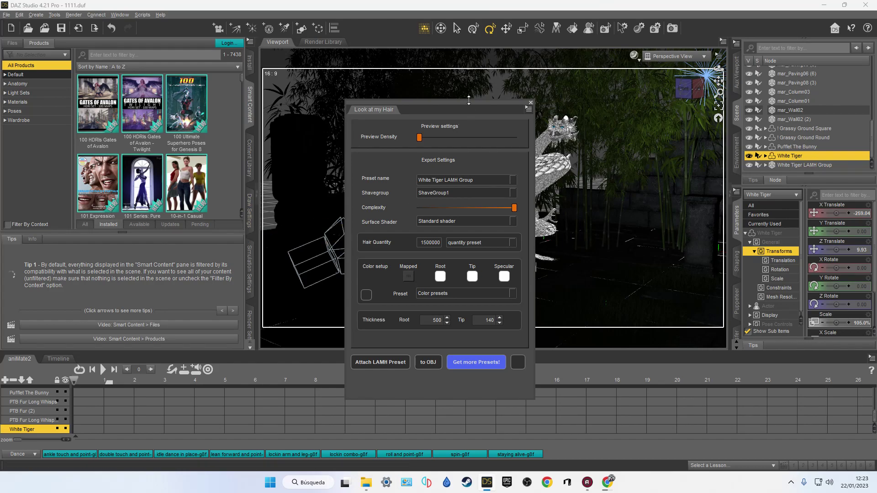
{"action": "left_click_drag", "start_coordinate": [448, 102], "coordinate": [213, 81]}
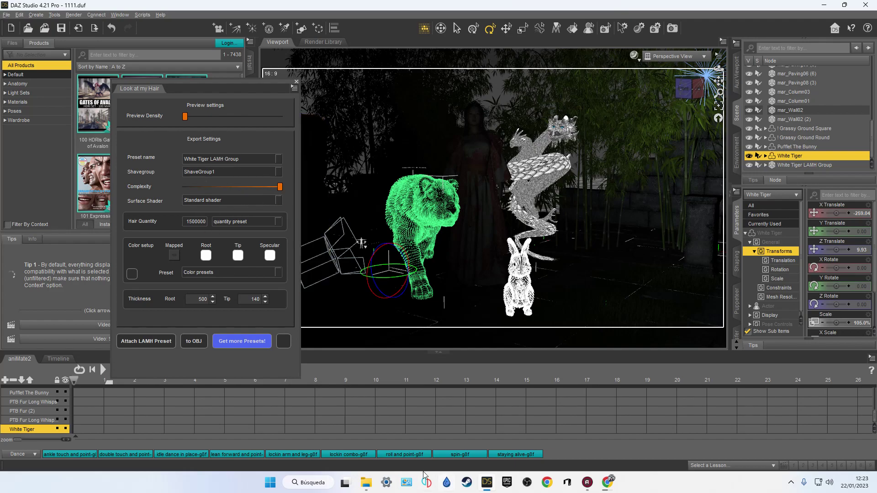
Step: Request a new LAMH preset for the White Tiger and overwrite the LAMH assets already in place
{"action": "mouse_move", "coordinate": [372, 483]}
{"action": "mouse_move", "coordinate": [464, 445]}
{"action": "left_click", "coordinate": [141, 342]}
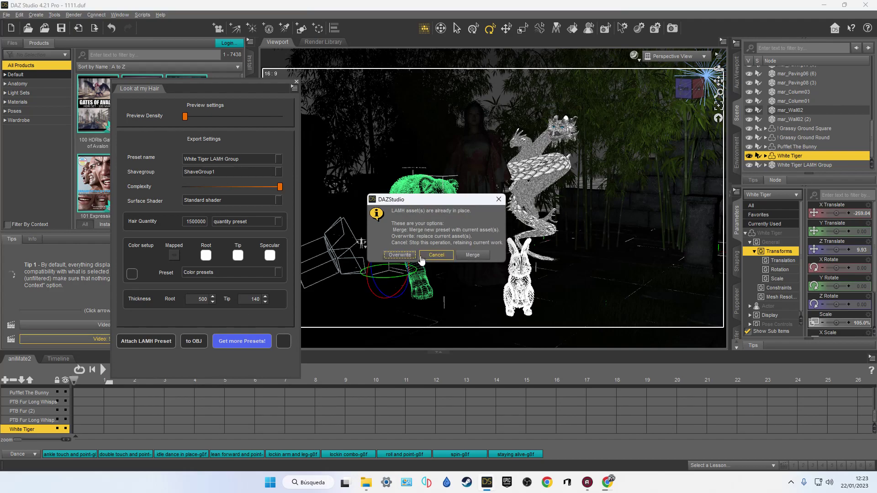
{"action": "left_click", "coordinate": [400, 256]}
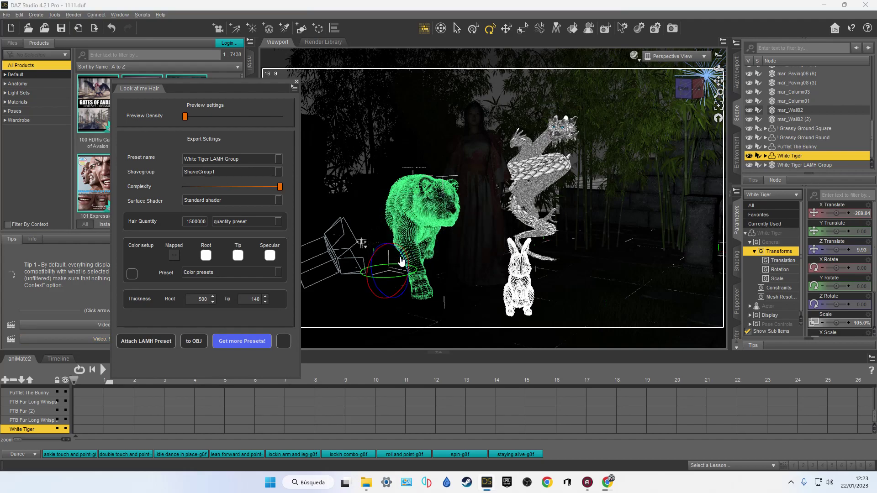
Step: Attach the White_Tiger.lmh preset to the White Tiger, using the copied AM folder path to find the file
{"action": "left_click", "coordinate": [142, 341]}
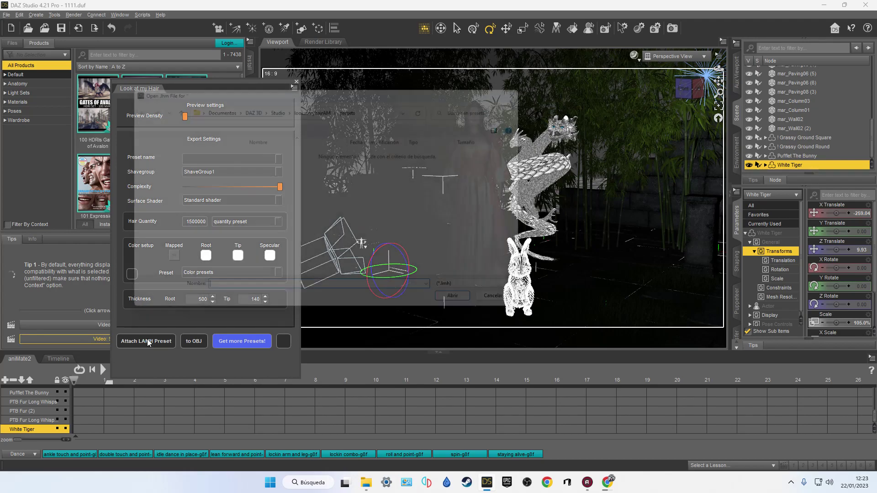
{"action": "left_click", "coordinate": [372, 106]}
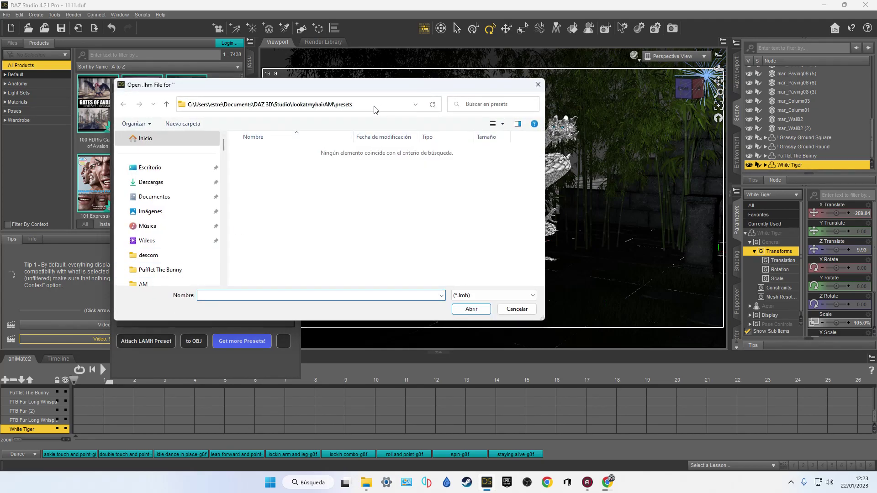
{"action": "key", "text": "ctrl+v"}
{"action": "key", "text": "Return"}
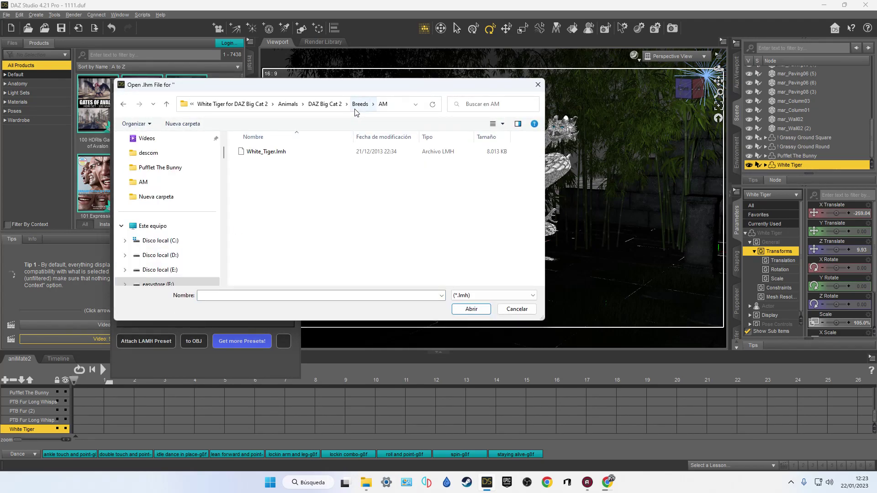
{"action": "double_click", "coordinate": [266, 151]}
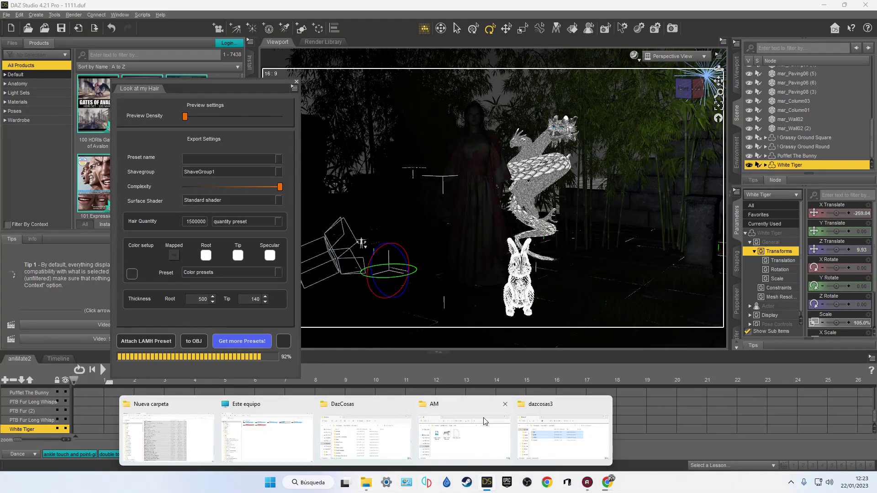
Step: Check the AM folder's full path in a maximized File Explorer window and return to DAZ Studio
{"action": "left_click", "coordinate": [461, 431]}
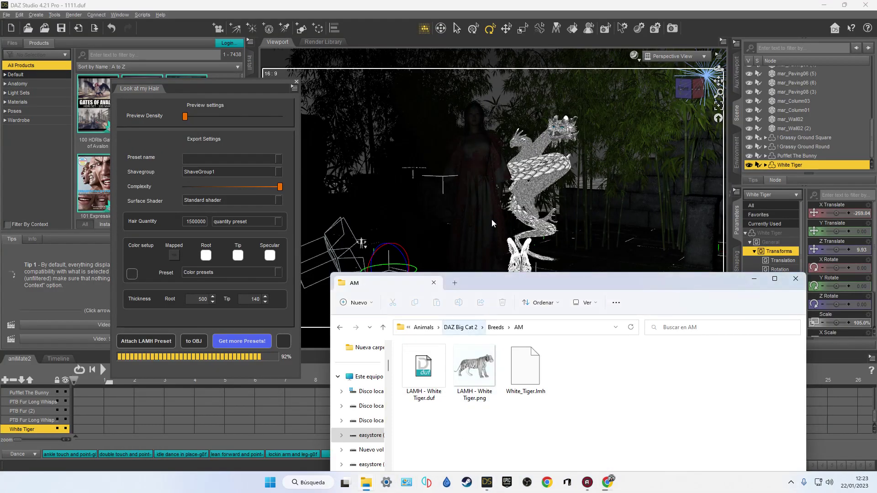
{"action": "left_click", "coordinate": [774, 278]}
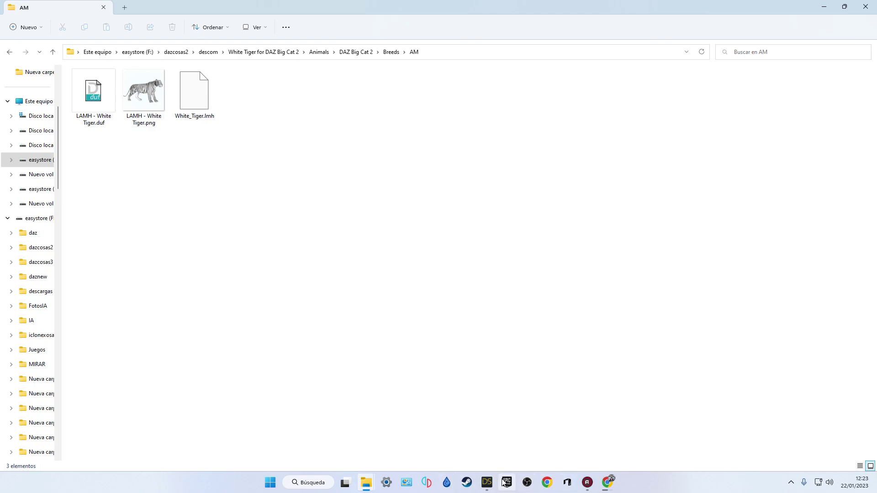
{"action": "mouse_move", "coordinate": [487, 482]}
{"action": "left_click", "coordinate": [450, 410]}
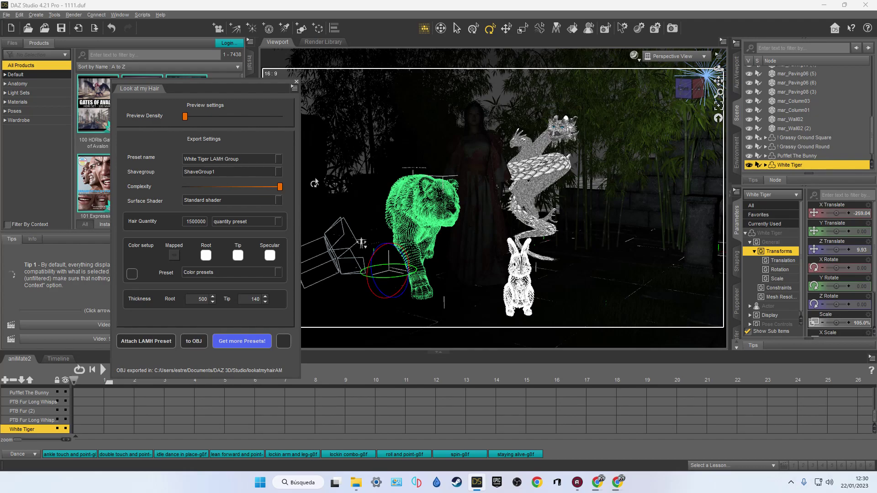
Step: Preview the tiger's fur at maximum Preview Density and return the density to its minimum
{"action": "left_click_drag", "start_coordinate": [185, 117], "coordinate": [300, 132]}
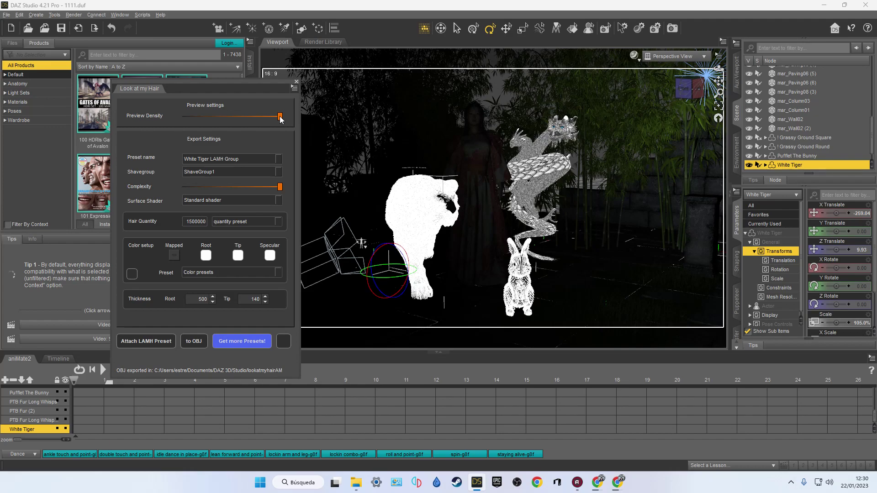
{"action": "left_click_drag", "start_coordinate": [280, 118], "coordinate": [164, 119]}
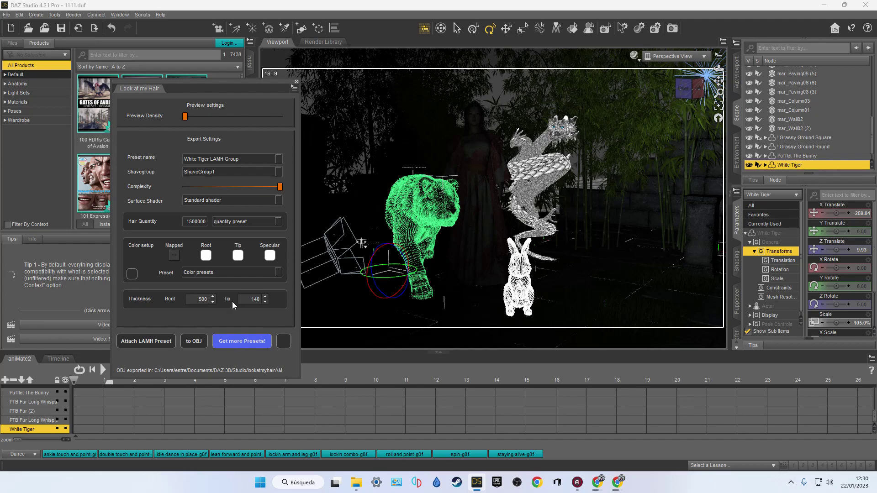
Step: Visit the Look At My Hair presets website and examine the list of presets and the DAZ Squirrel's image
{"action": "left_click", "coordinate": [239, 344]}
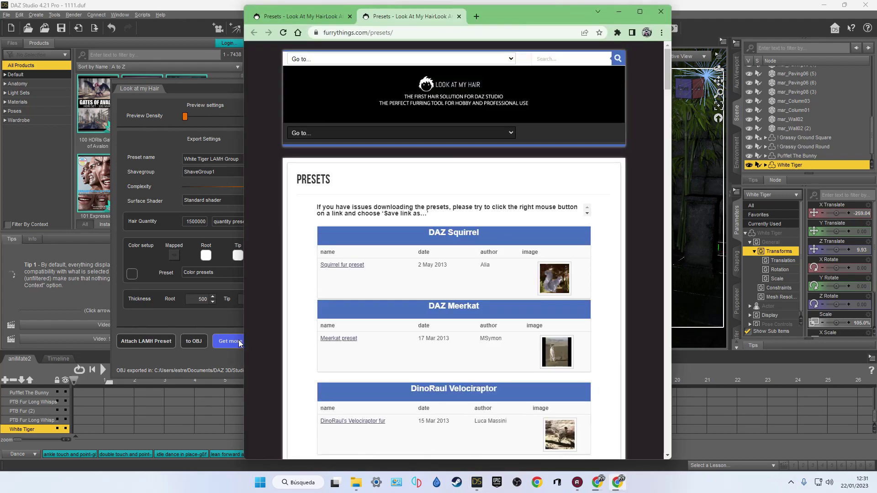
{"action": "left_click", "coordinate": [640, 12]}
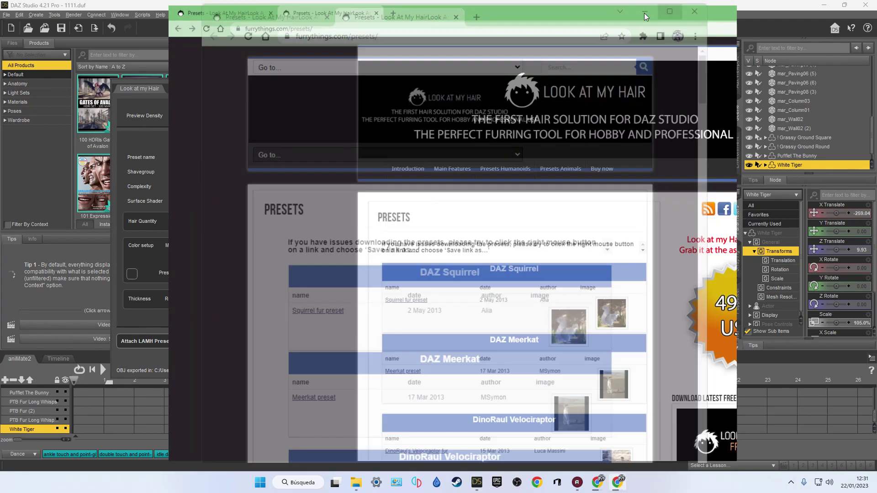
{"action": "scroll", "coordinate": [473, 262], "scroll_direction": "down", "scroll_amount": 2}
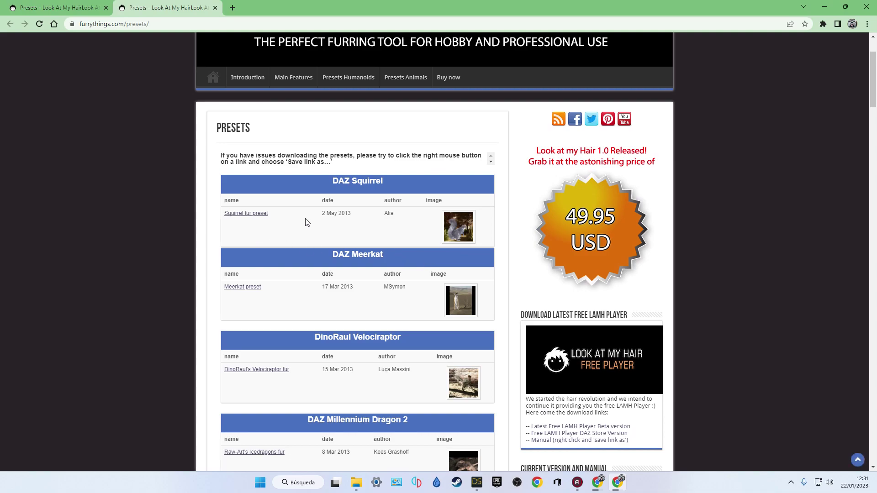
{"action": "left_click", "coordinate": [465, 237]}
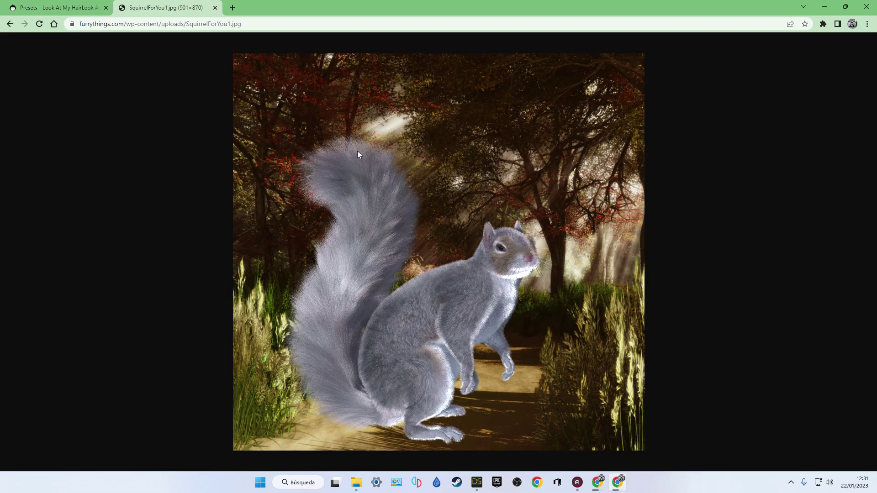
{"action": "left_click", "coordinate": [64, 8]}
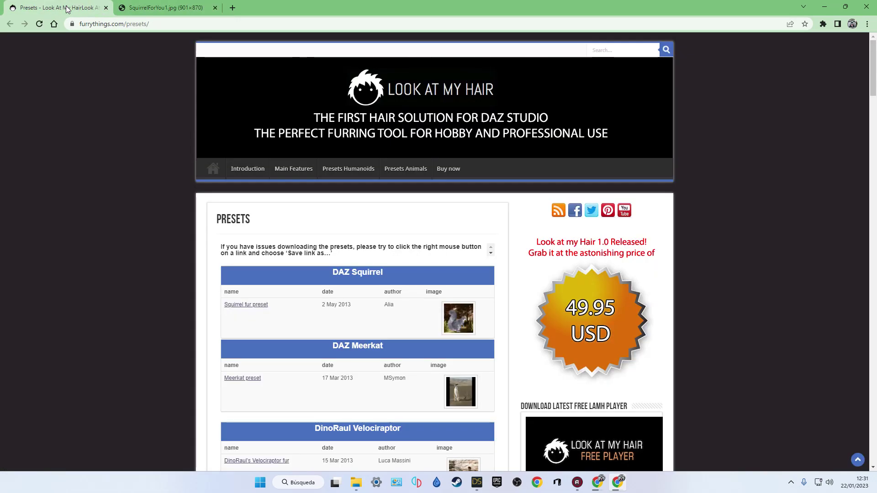
Step: View the preview images of the DAZ Millennium Dragon 2 Icedragons fur and Victoria 4 Raven Hair presets, returning to the presets list each time
{"action": "scroll", "coordinate": [425, 314], "scroll_direction": "down", "scroll_amount": 4}
{"action": "scroll", "coordinate": [461, 248], "scroll_direction": "down", "scroll_amount": 1}
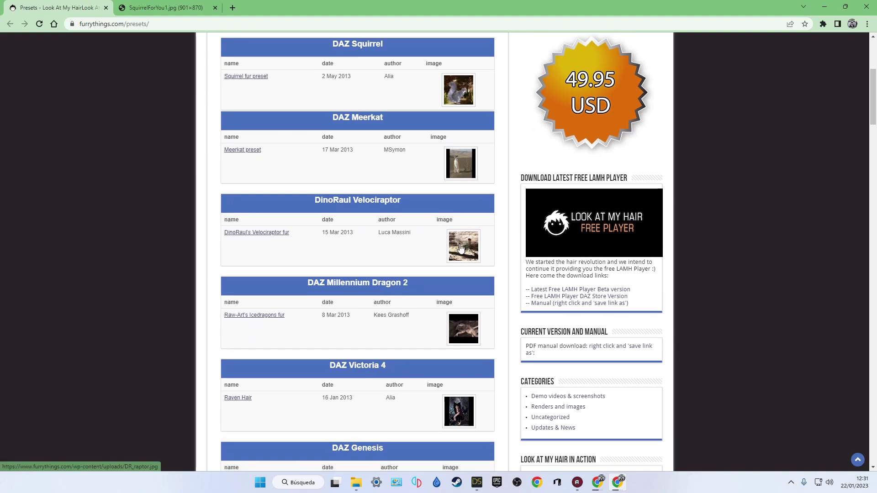
{"action": "scroll", "coordinate": [461, 248], "scroll_direction": "down", "scroll_amount": 2}
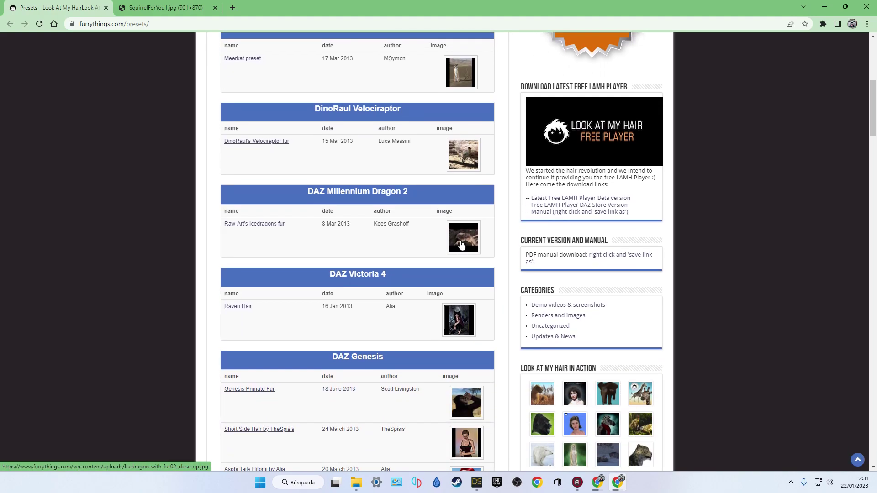
{"action": "left_click", "coordinate": [462, 244]}
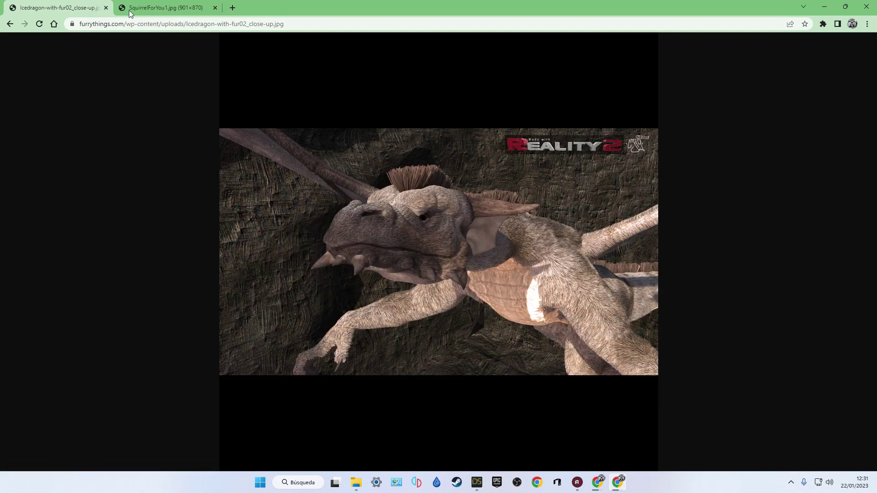
{"action": "left_click", "coordinate": [10, 23]}
{"action": "scroll", "coordinate": [461, 246], "scroll_direction": "down", "scroll_amount": 3}
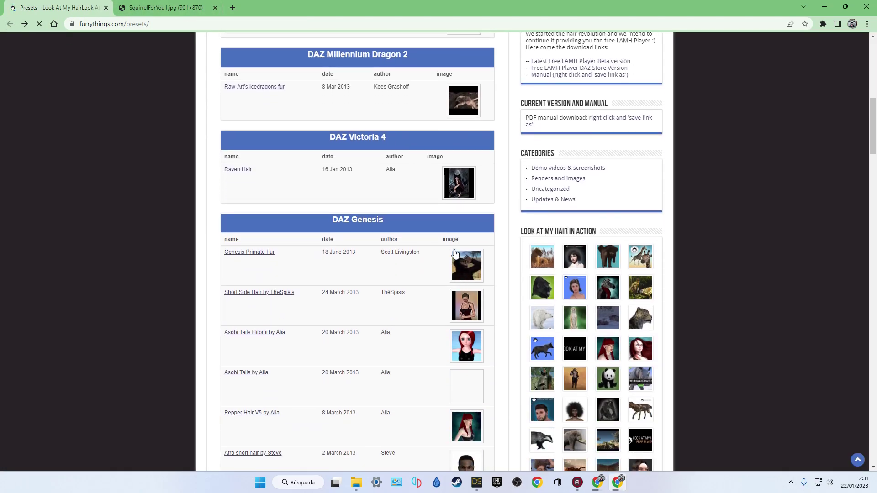
{"action": "left_click", "coordinate": [460, 186]}
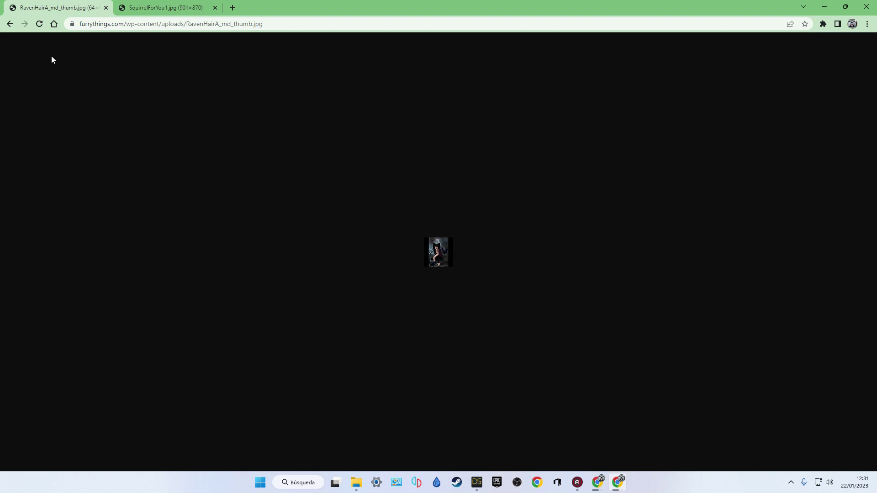
{"action": "left_click", "coordinate": [9, 24]}
Step: Examine the remaining free presets, from the DAZ Genesis hairstyles down to the animal furs around DAZ Mammoth, Ursus Arctos and Big Cat LE
{"action": "scroll", "coordinate": [409, 285], "scroll_direction": "down", "scroll_amount": 6}
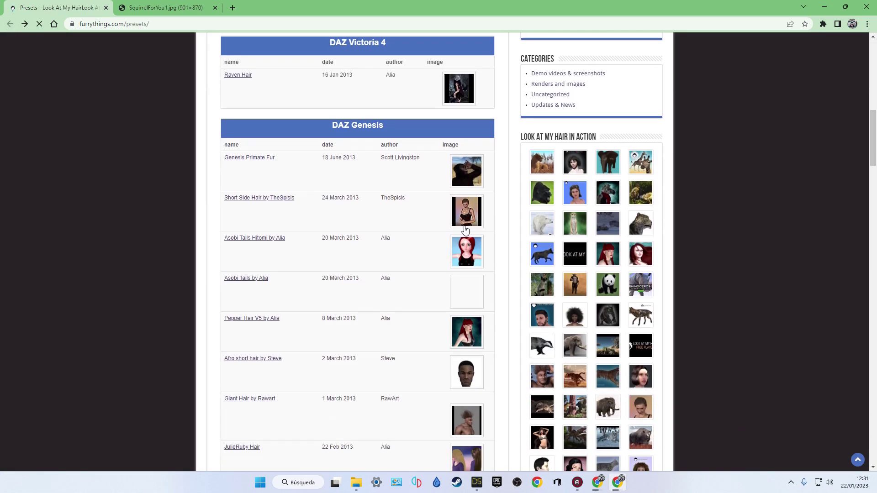
{"action": "scroll", "coordinate": [457, 237], "scroll_direction": "down", "scroll_amount": 12}
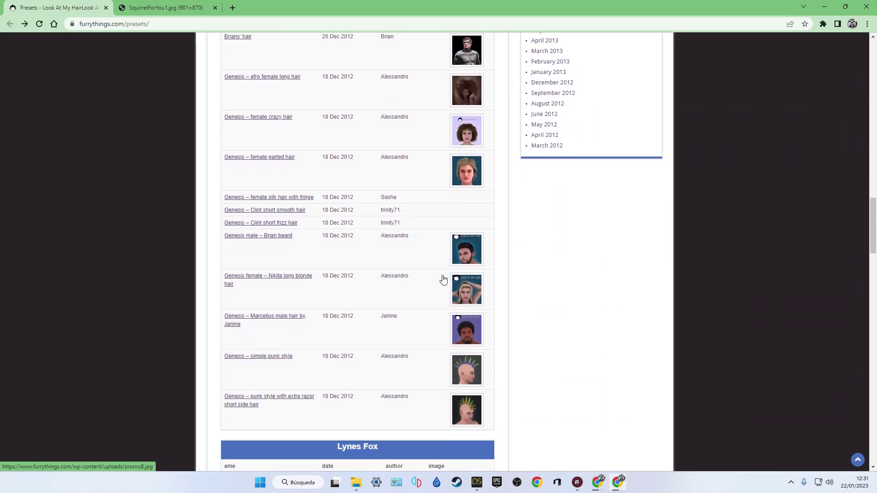
{"action": "scroll", "coordinate": [444, 264], "scroll_direction": "down", "scroll_amount": 15}
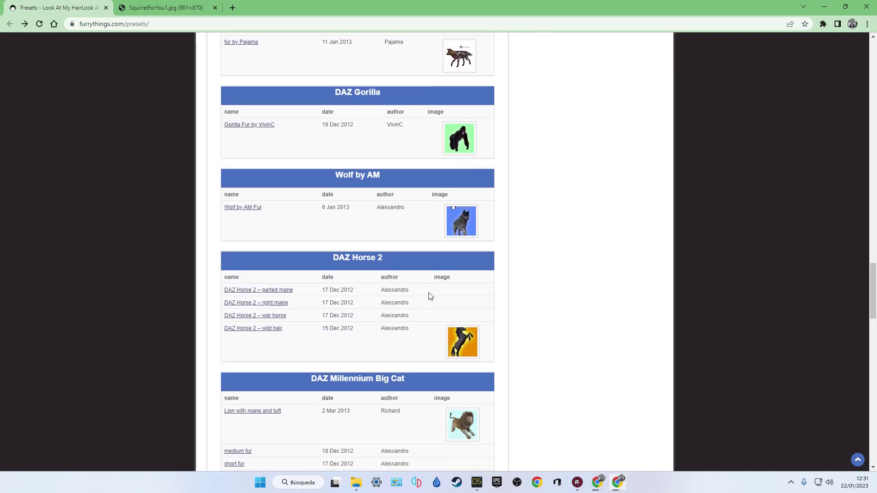
{"action": "scroll", "coordinate": [430, 297], "scroll_direction": "down", "scroll_amount": 3}
{"action": "scroll", "coordinate": [421, 298], "scroll_direction": "down", "scroll_amount": 5}
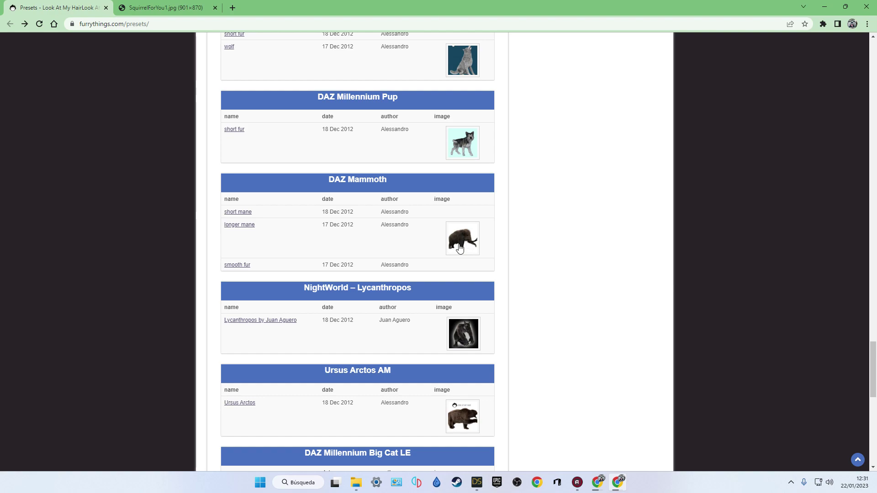
{"action": "scroll", "coordinate": [457, 258], "scroll_direction": "down", "scroll_amount": 4}
{"action": "scroll", "coordinate": [458, 292], "scroll_direction": "down", "scroll_amount": 2}
{"action": "scroll", "coordinate": [473, 334], "scroll_direction": "up", "scroll_amount": 5}
{"action": "scroll", "coordinate": [467, 326], "scroll_direction": "down", "scroll_amount": 1}
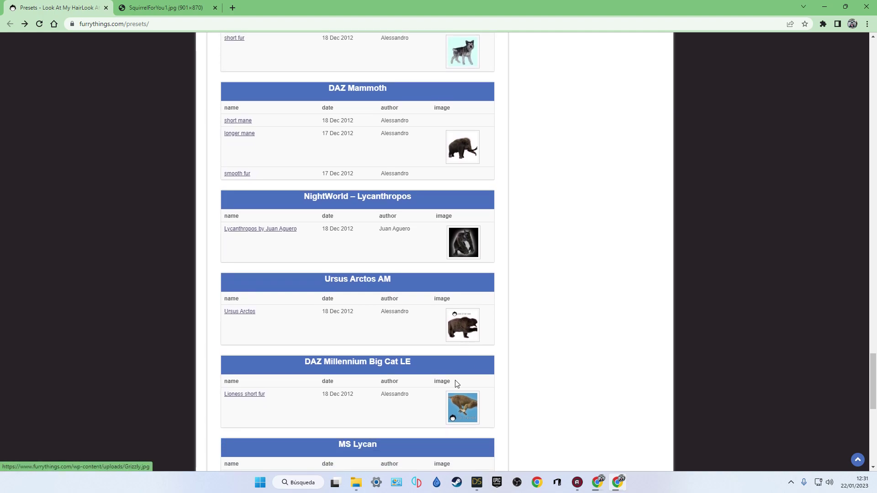
Step: Review the presets list back up to the DAZ Squirrel and DAZ Genesis sections, and switch back to DAZ Studio
{"action": "scroll", "coordinate": [462, 355], "scroll_direction": "up", "scroll_amount": 8}
{"action": "scroll", "coordinate": [463, 355], "scroll_direction": "up", "scroll_amount": 7}
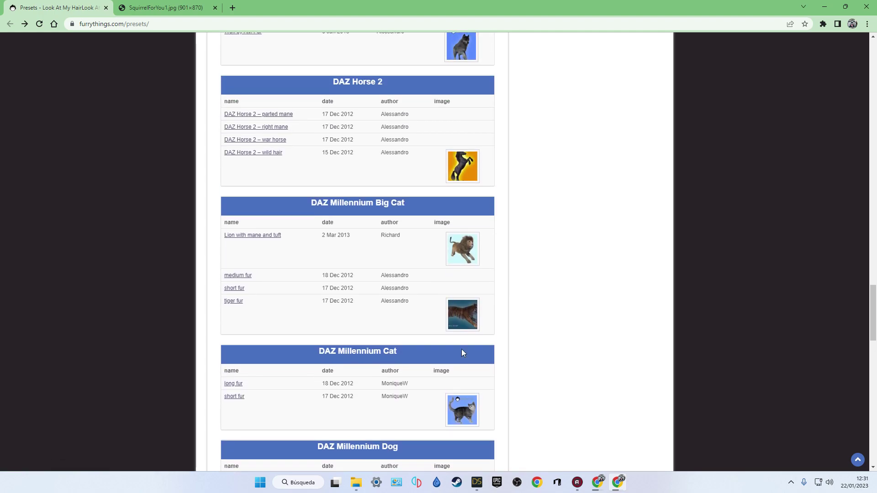
{"action": "scroll", "coordinate": [465, 400], "scroll_direction": "up", "scroll_amount": 4}
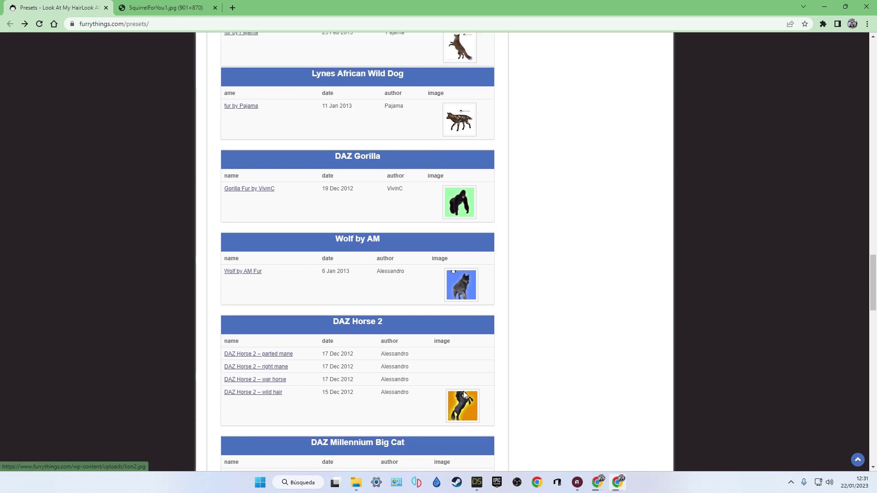
{"action": "scroll", "coordinate": [452, 302], "scroll_direction": "up", "scroll_amount": 12}
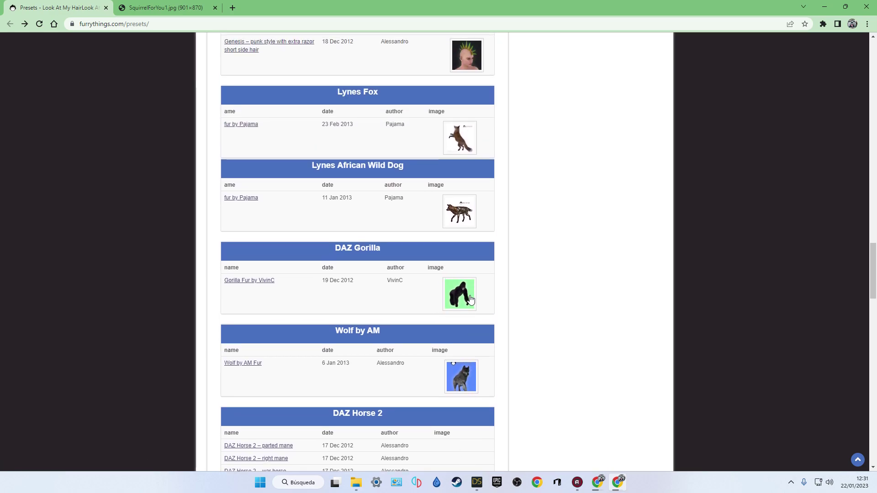
{"action": "scroll", "coordinate": [464, 314], "scroll_direction": "up", "scroll_amount": 9}
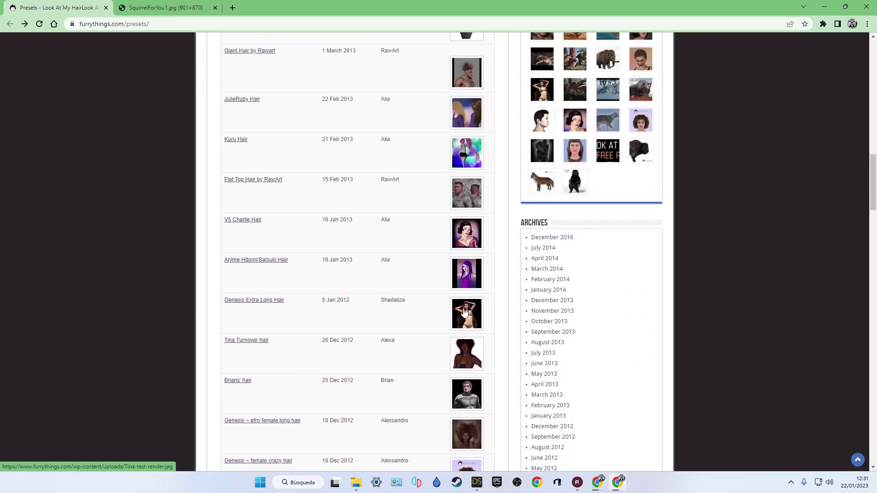
{"action": "scroll", "coordinate": [467, 317], "scroll_direction": "up", "scroll_amount": 7}
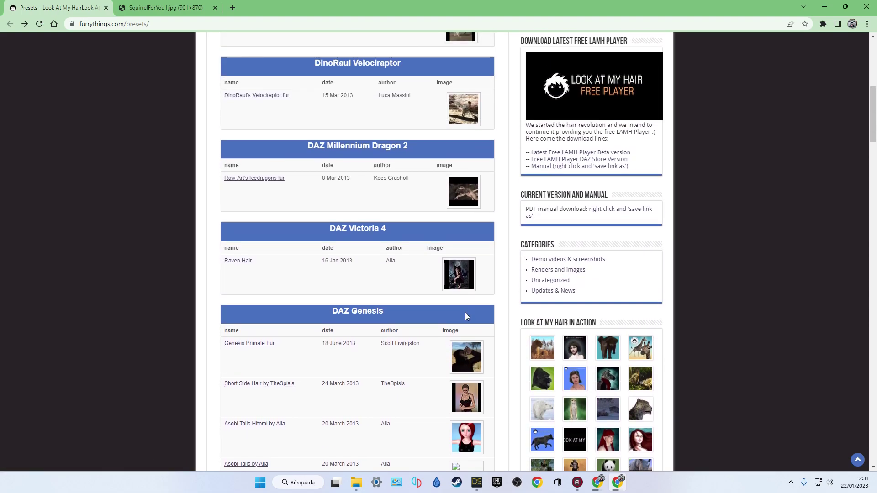
{"action": "scroll", "coordinate": [463, 311], "scroll_direction": "up", "scroll_amount": 2}
{"action": "scroll", "coordinate": [462, 312], "scroll_direction": "up", "scroll_amount": 2}
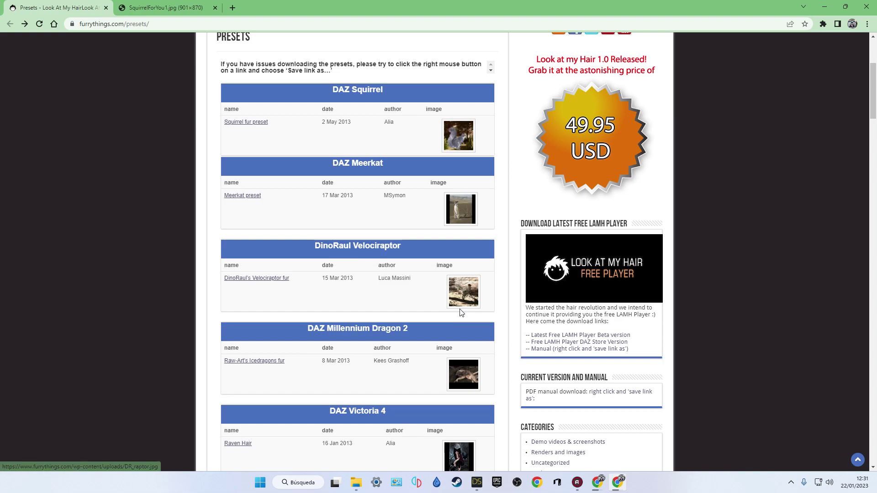
{"action": "scroll", "coordinate": [461, 313], "scroll_direction": "up", "scroll_amount": 3}
{"action": "scroll", "coordinate": [461, 316], "scroll_direction": "down", "scroll_amount": 2}
{"action": "scroll", "coordinate": [460, 315], "scroll_direction": "down", "scroll_amount": 6}
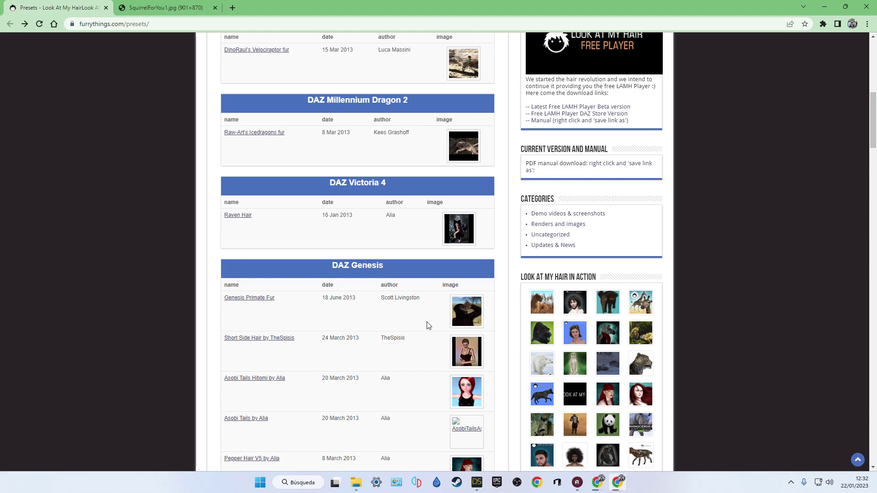
{"action": "mouse_move", "coordinate": [479, 487]}
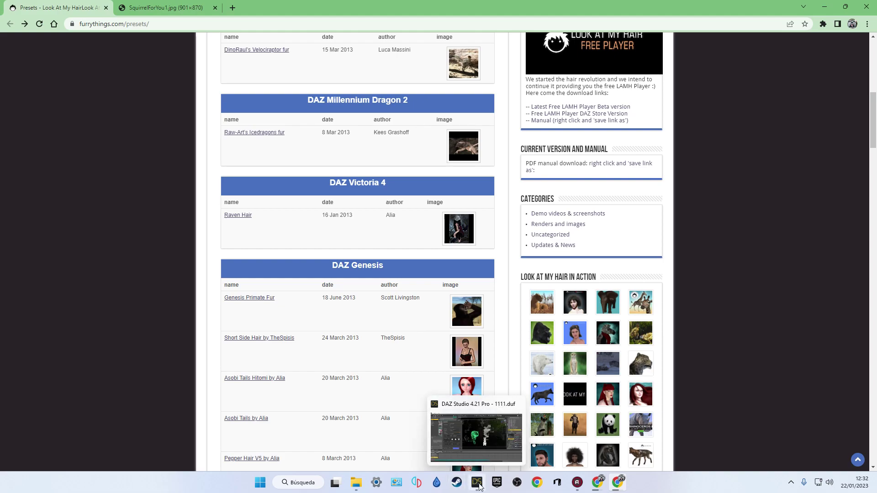
{"action": "left_click", "coordinate": [471, 445]}
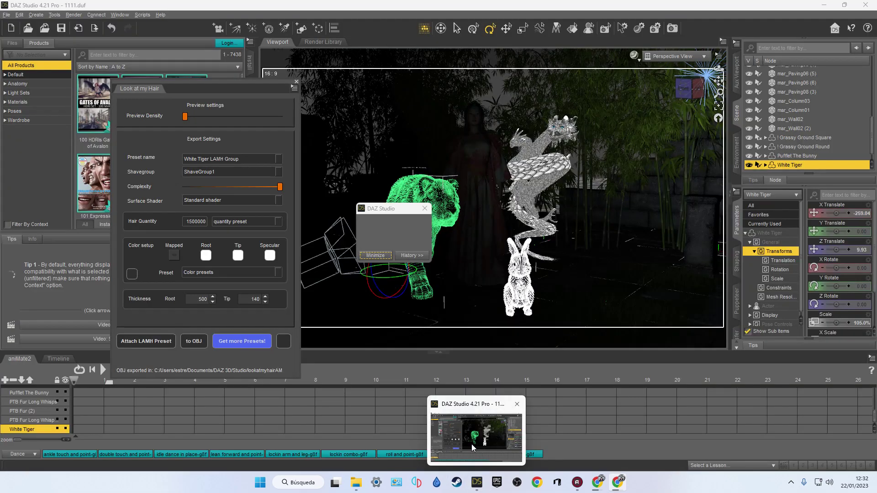